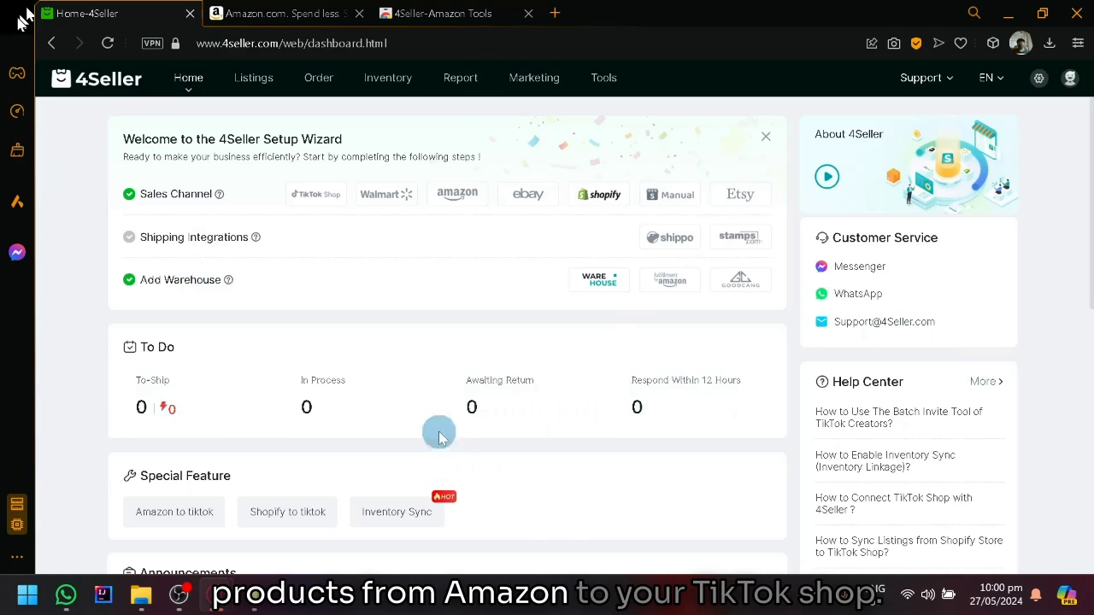
- Open Listings > Amazon To Tiktok and dismiss the Listing Migration Tutorial video
left_click(299, 13)
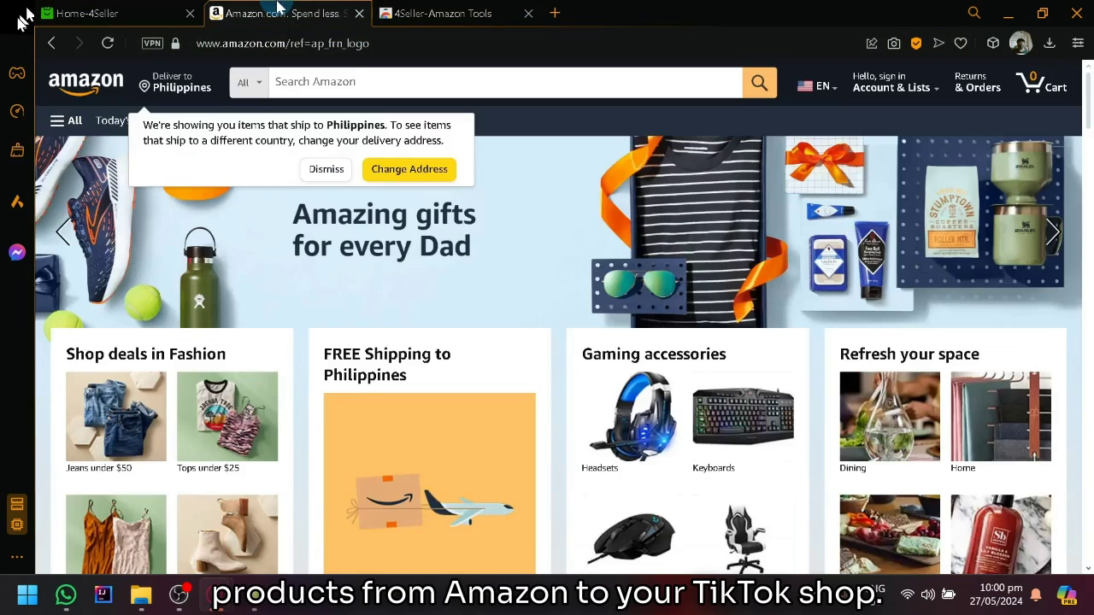
left_click(86, 12)
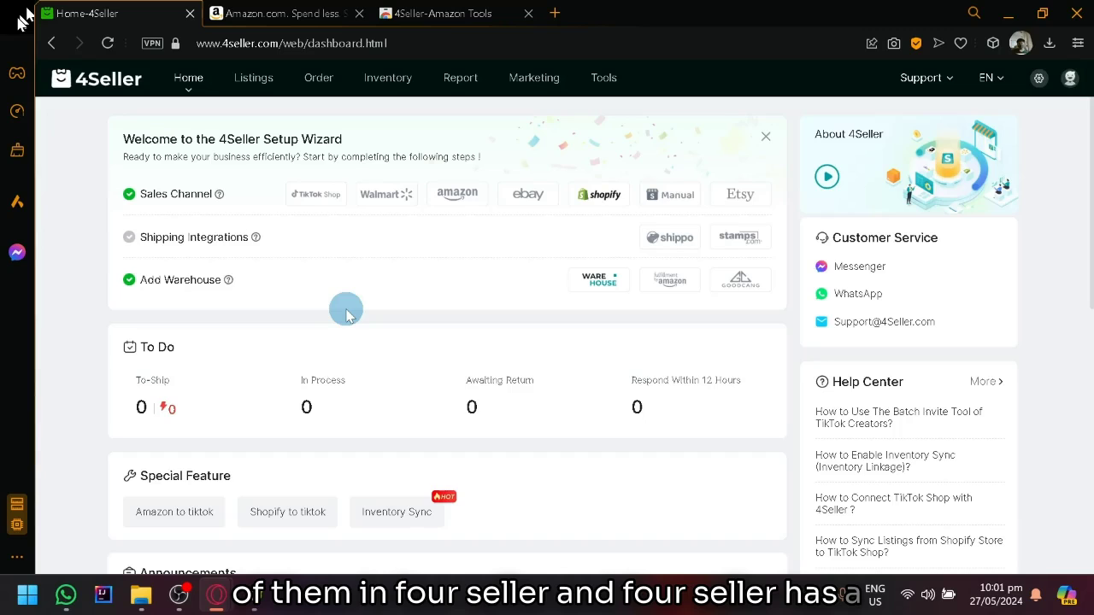
mouse_move(258, 83)
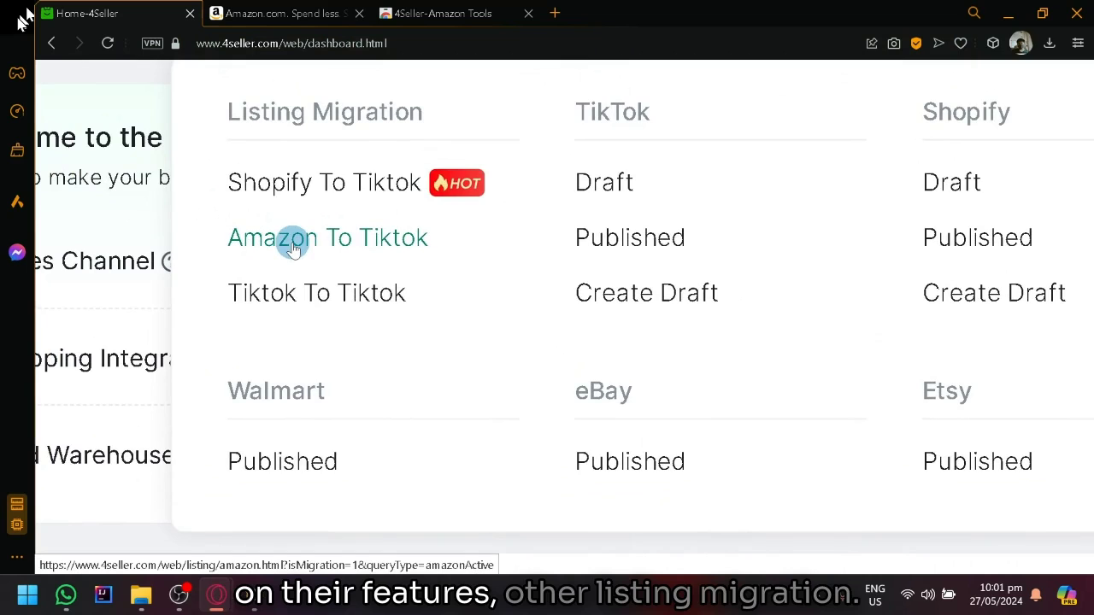
left_click(346, 246)
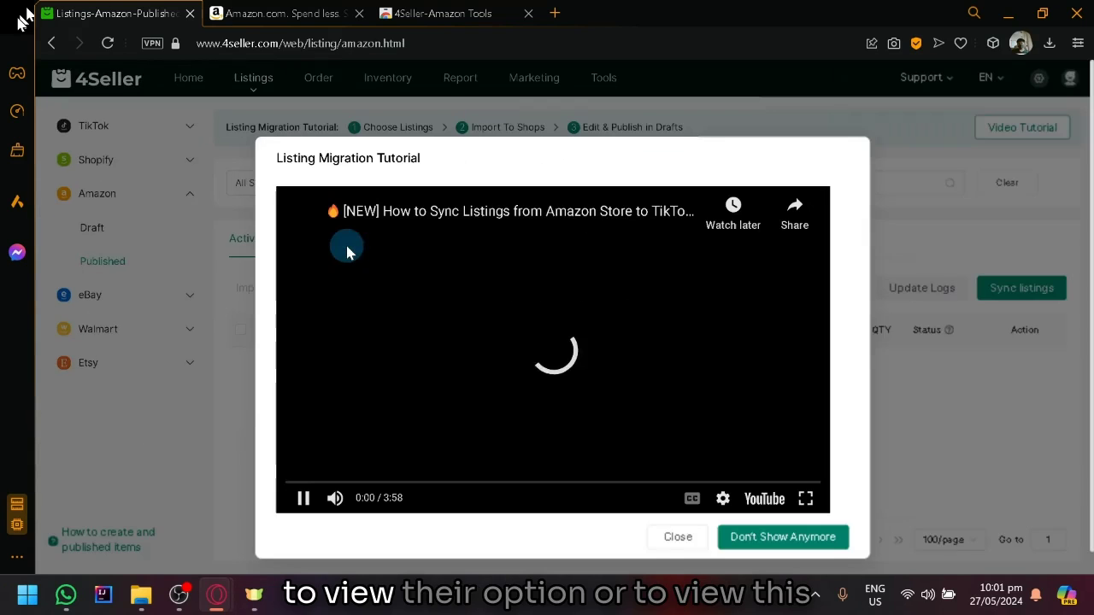
left_click(676, 536)
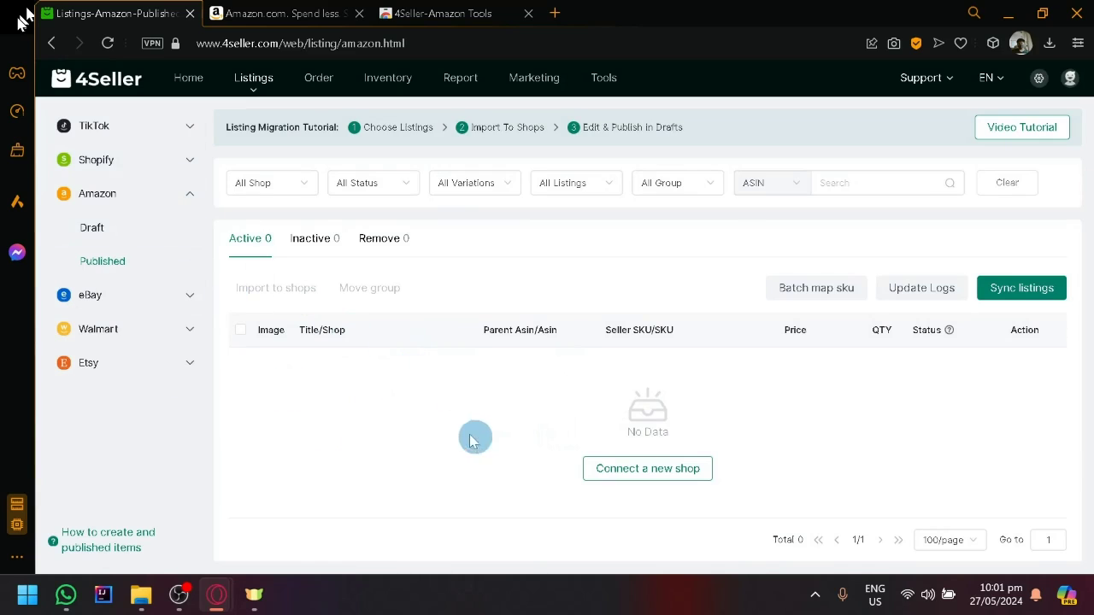
mouse_move(272, 82)
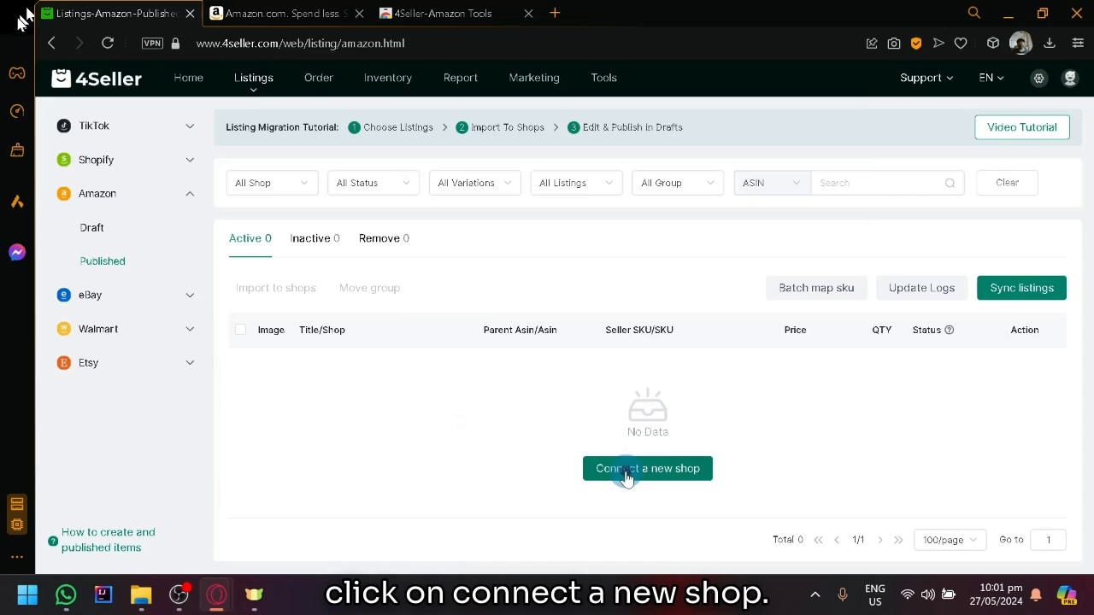
- Start connecting a new Amazon shop, give it a custom name, and submit
left_click(627, 477)
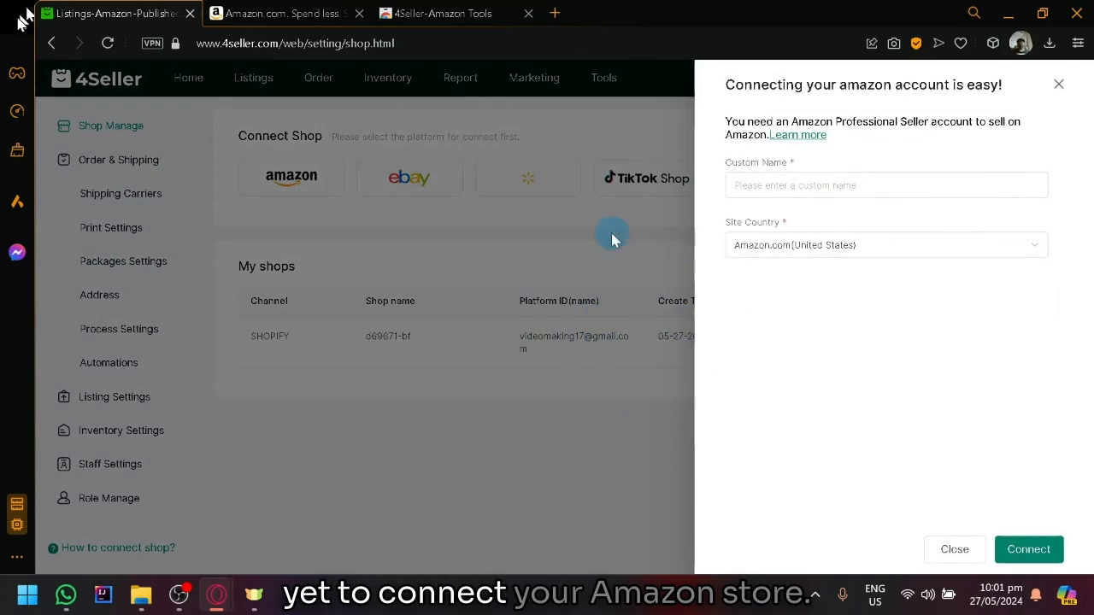
left_click(821, 191)
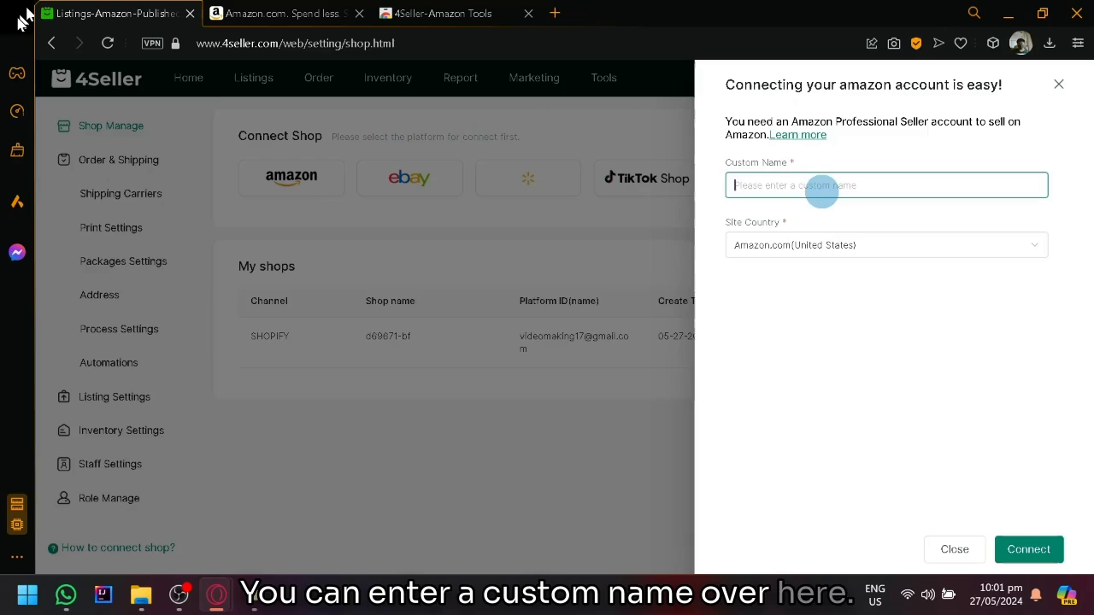
type("Amazon")
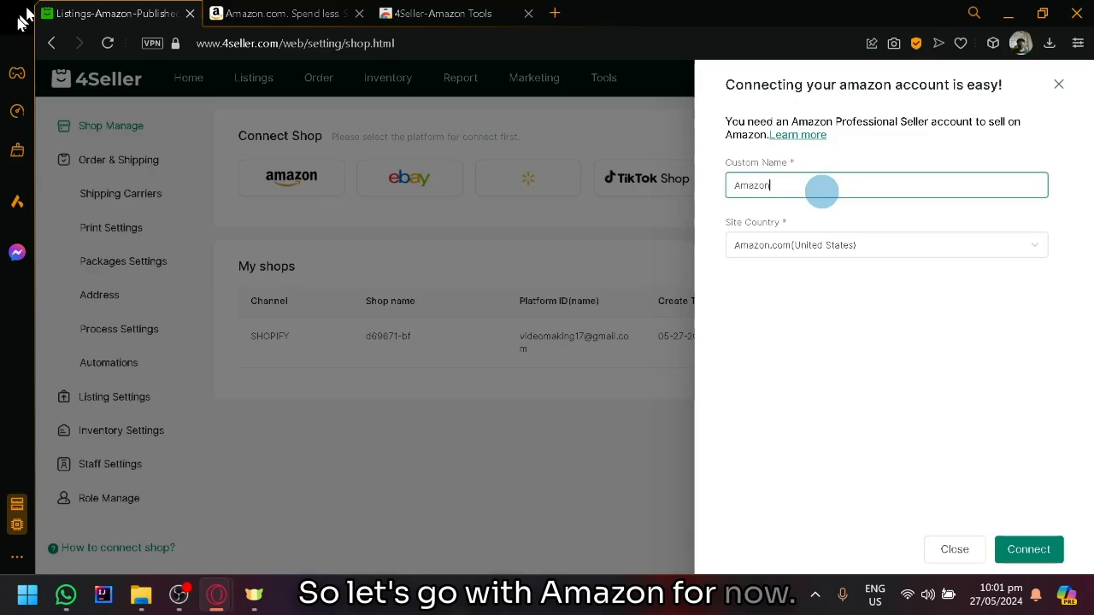
left_click(1053, 554)
- Close the Amazon sign-in popup and the connection drawer, back on the shop list
left_click(828, 24)
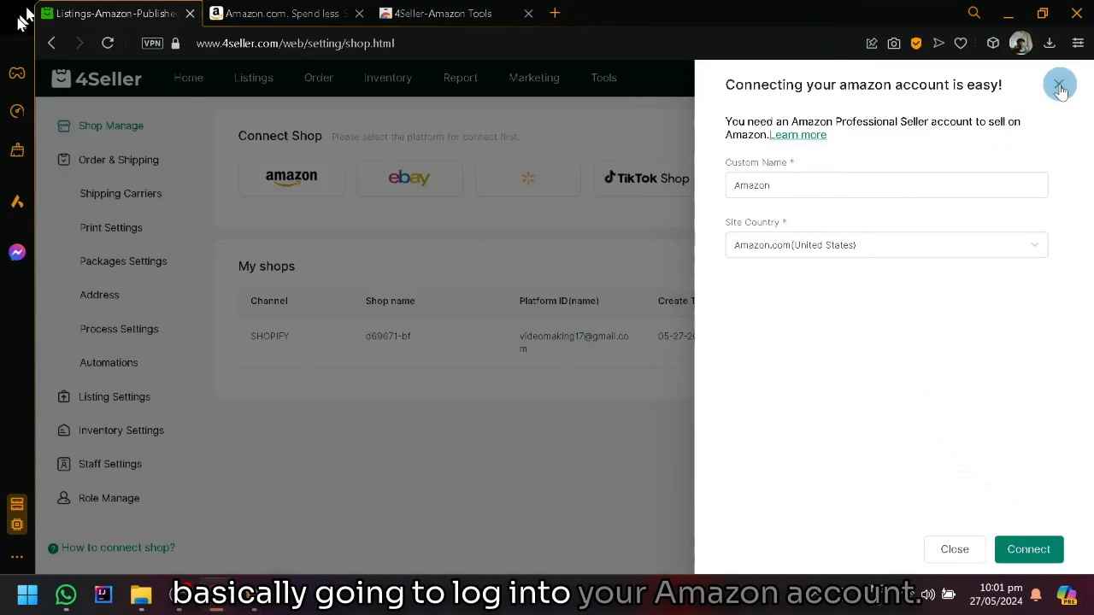
left_click(1019, 246)
left_click(1020, 244)
left_click(1059, 84)
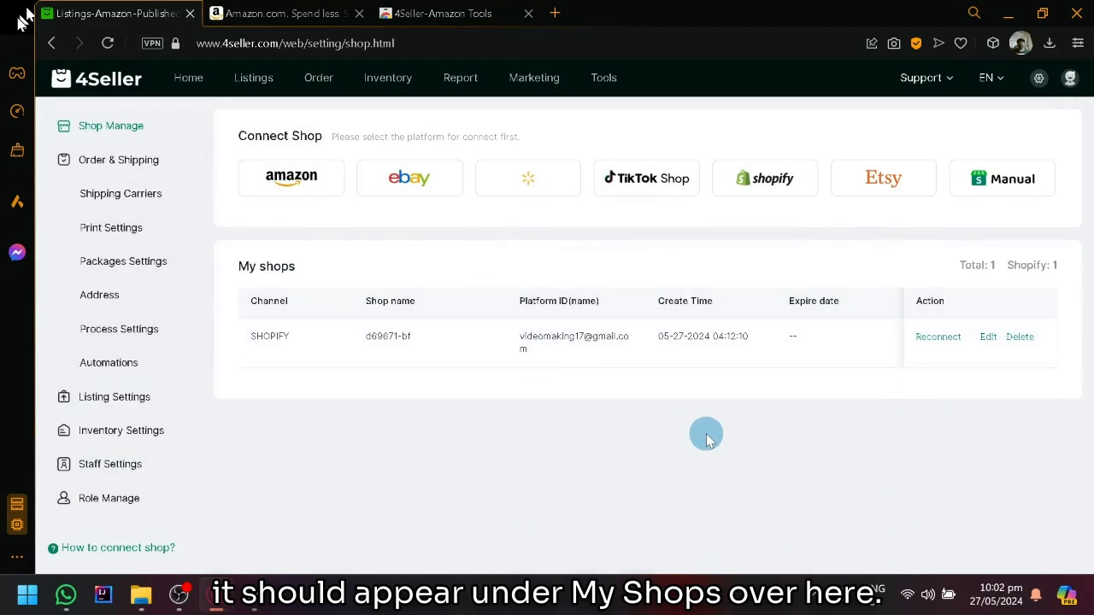
- Start a TikTok Shop connection, cancel it, and return to Amazon To Tiktok listings
left_click(647, 188)
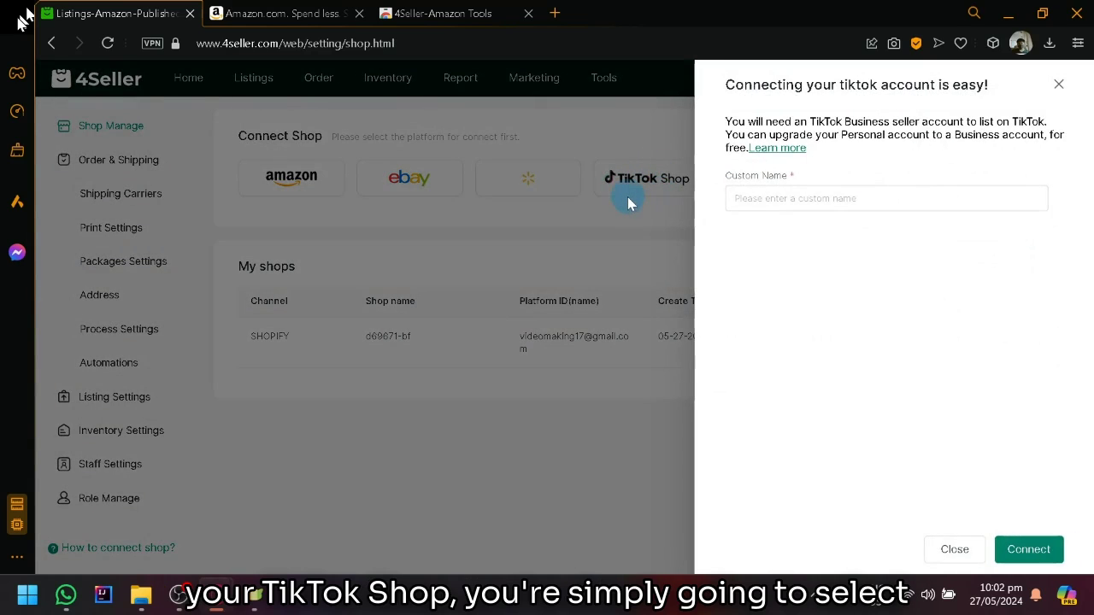
left_click(1058, 84)
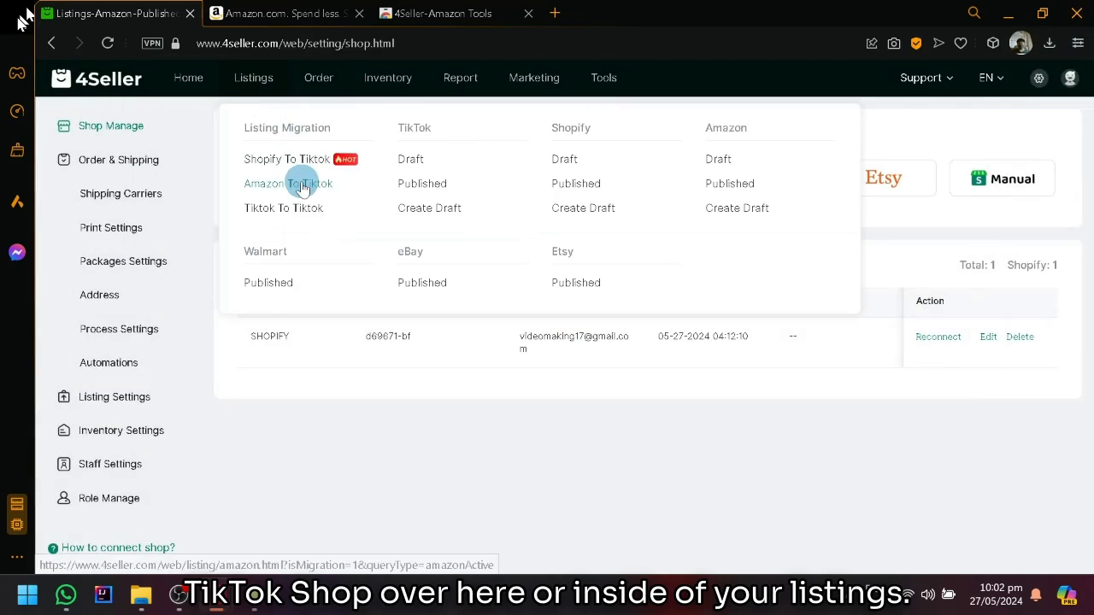
left_click(301, 185)
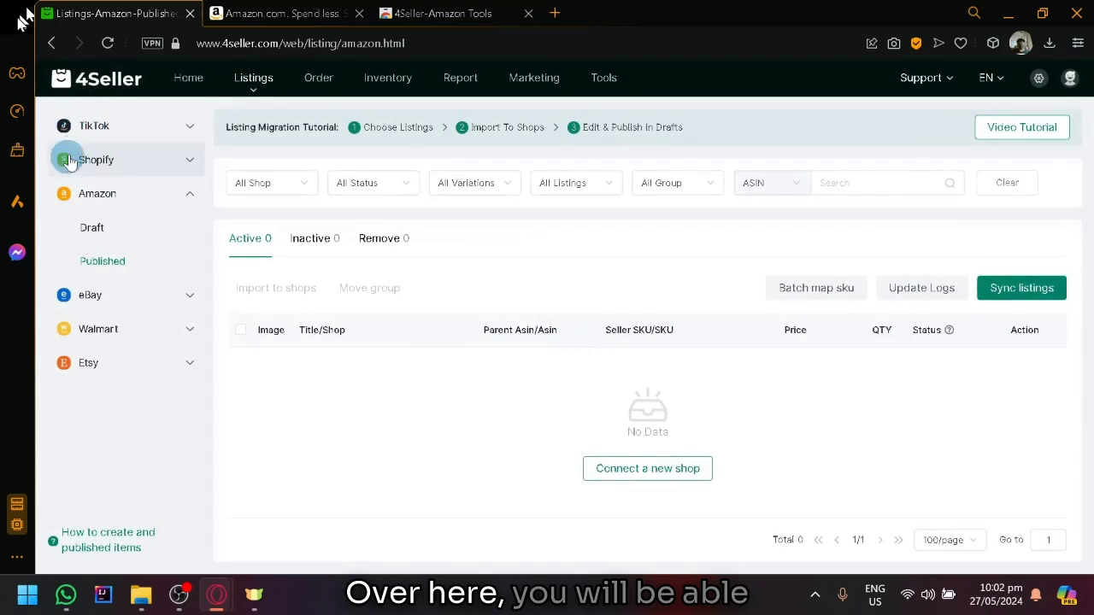
scroll(68, 158, "up", 5)
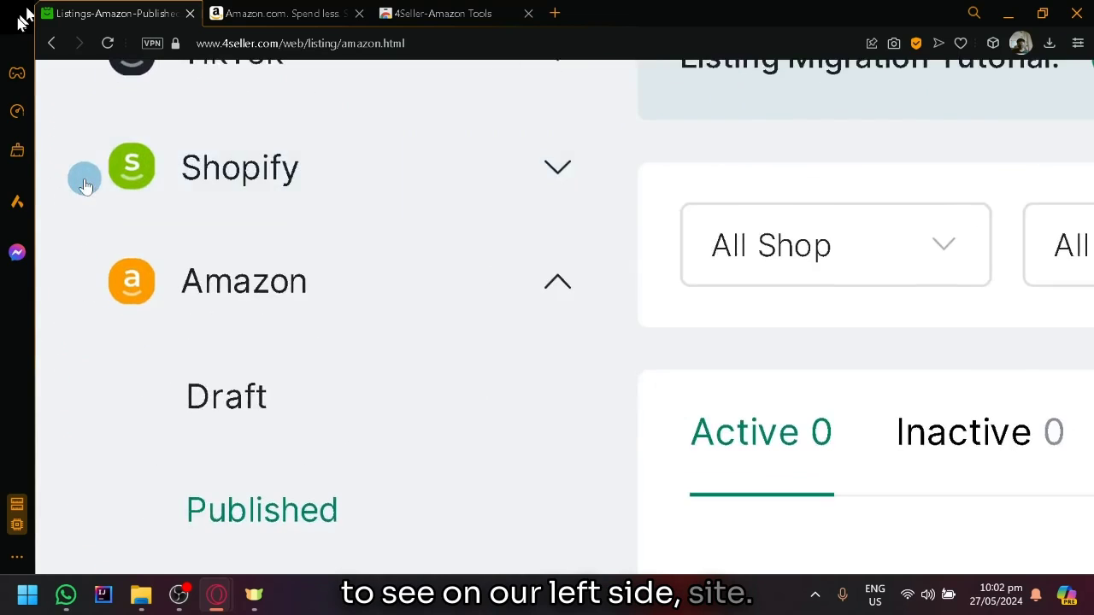
scroll(84, 183, "up", 2)
- Open the TikTok Draft listings and begin connecting a new TikTok shop
left_click(339, 192)
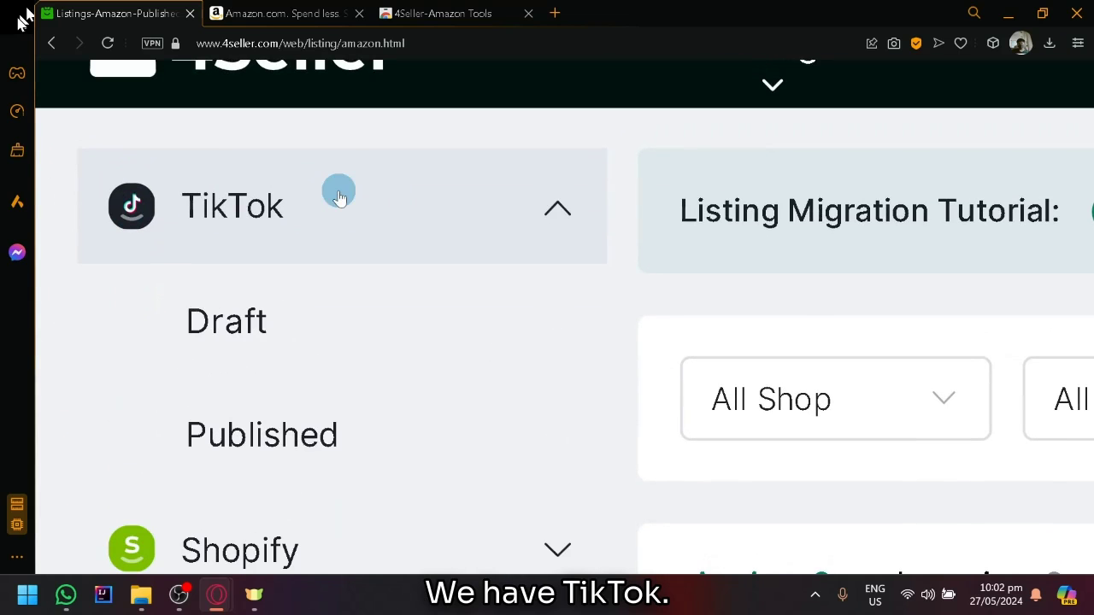
left_click(237, 321)
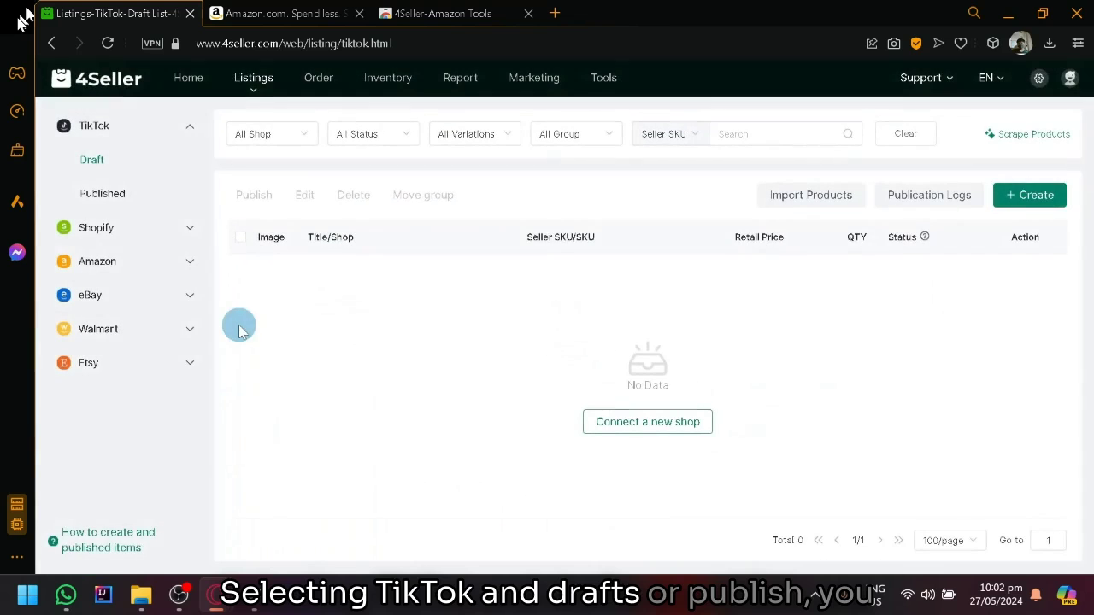
left_click(636, 431)
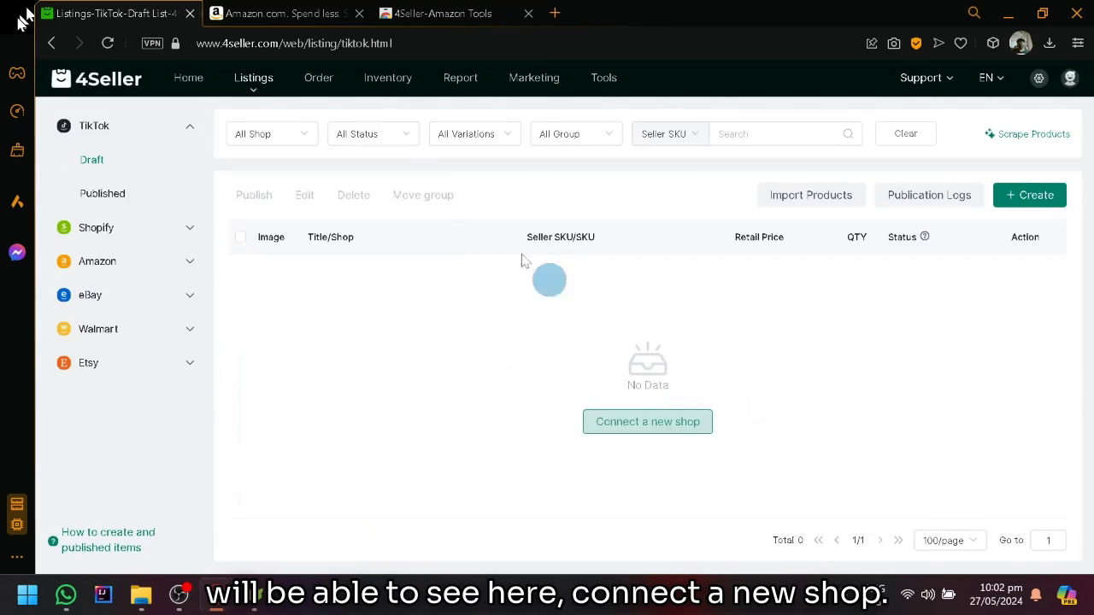
mouse_move(264, 96)
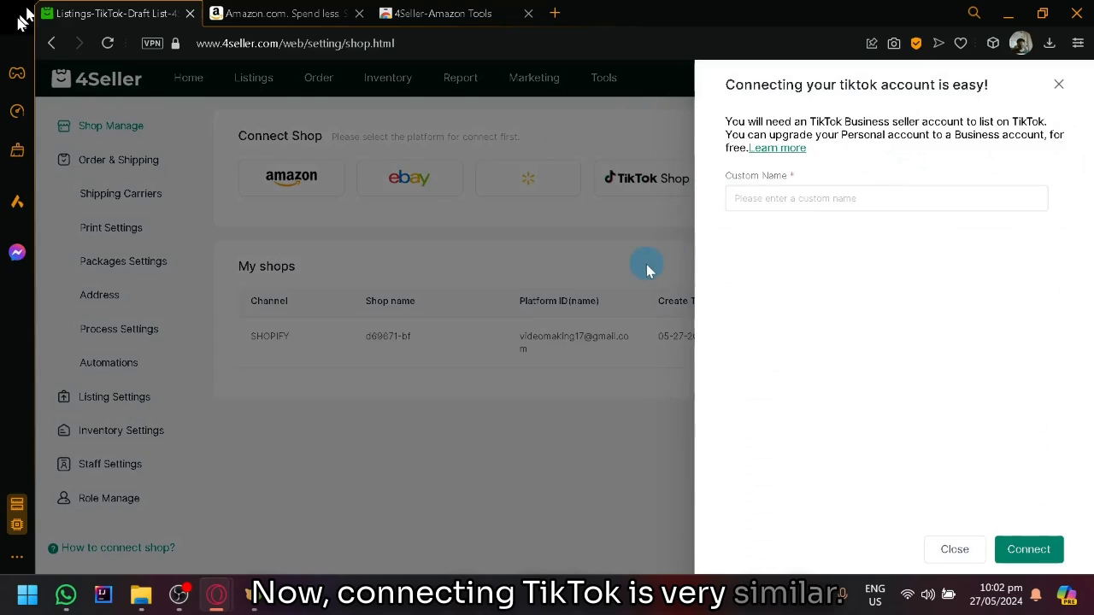
- Name the TikTok shop 'Tiktok' and submit the connection
left_click(974, 198)
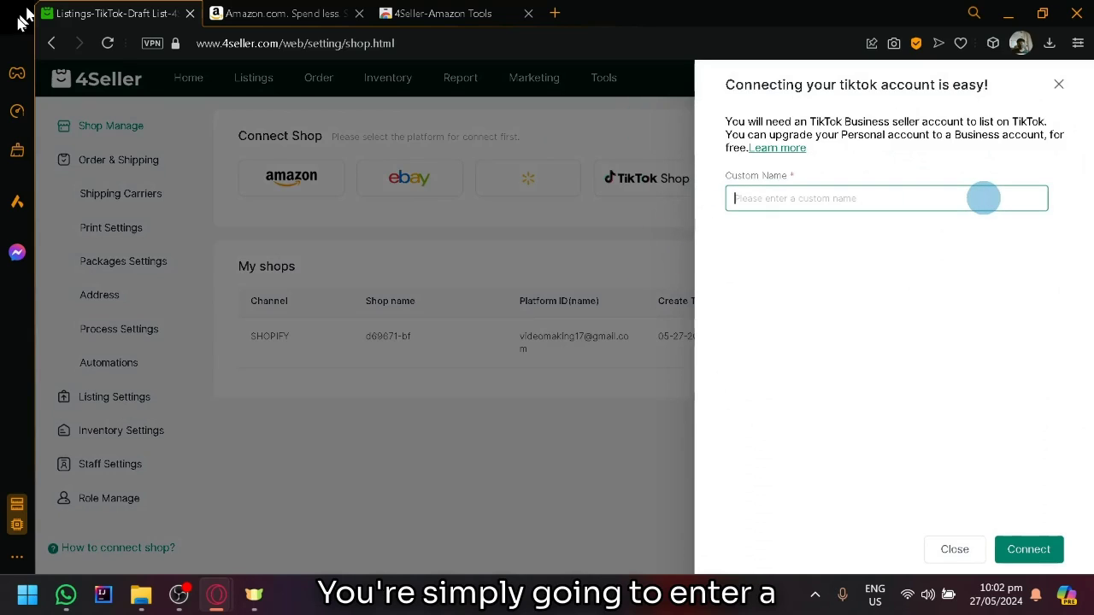
type("Tiktok")
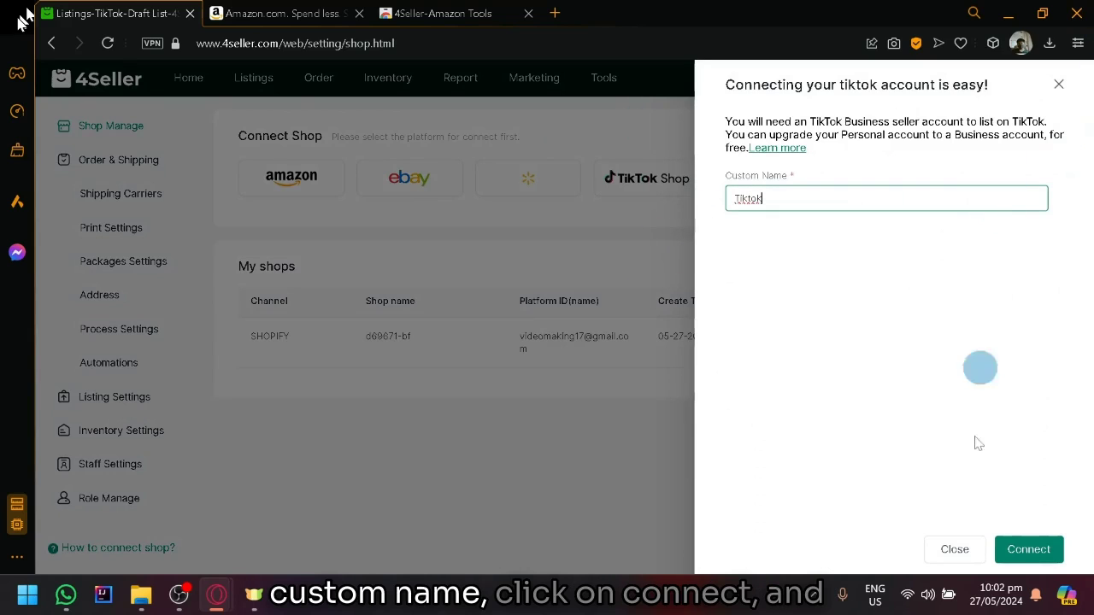
left_click(1010, 557)
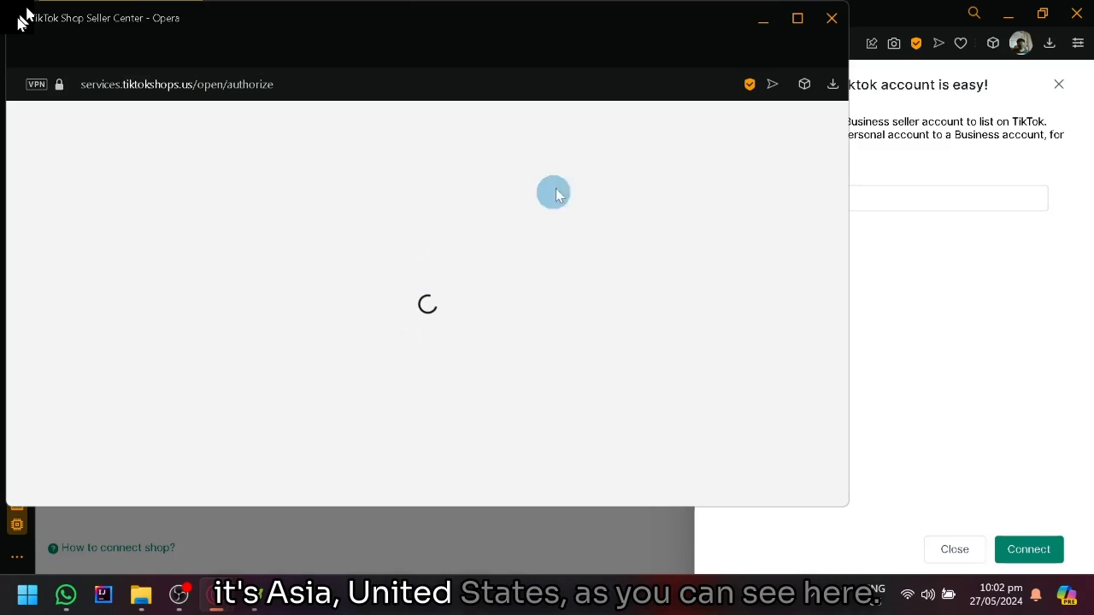
- Pick North America in the TikTok Shop authorization window, then close that window
scroll(478, 337, "down", 1)
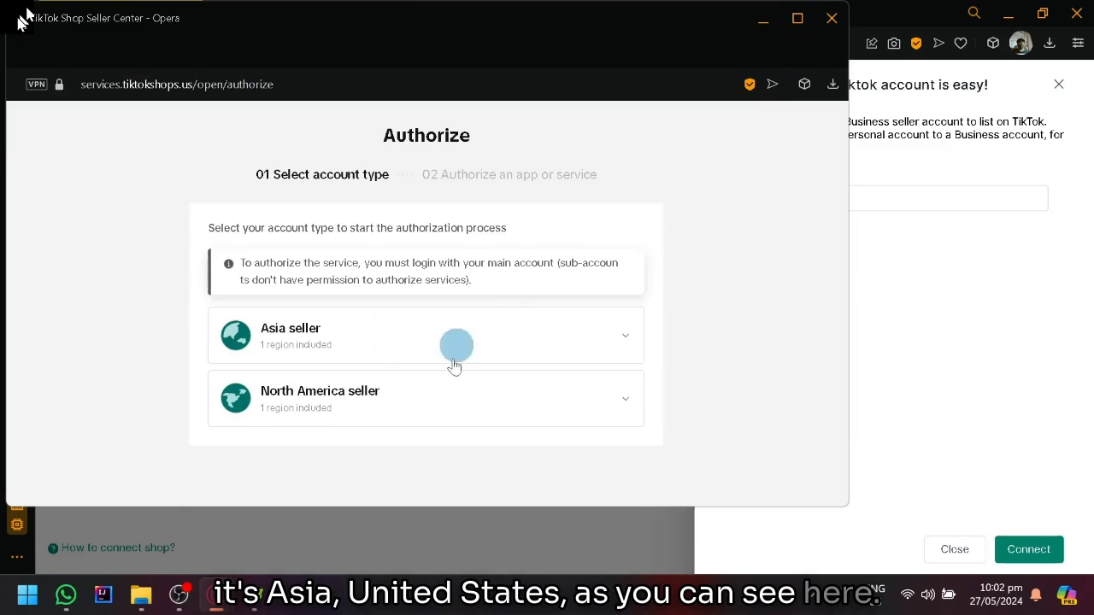
left_click(408, 408)
scroll(452, 378, "down", 1)
scroll(465, 363, "up", 3)
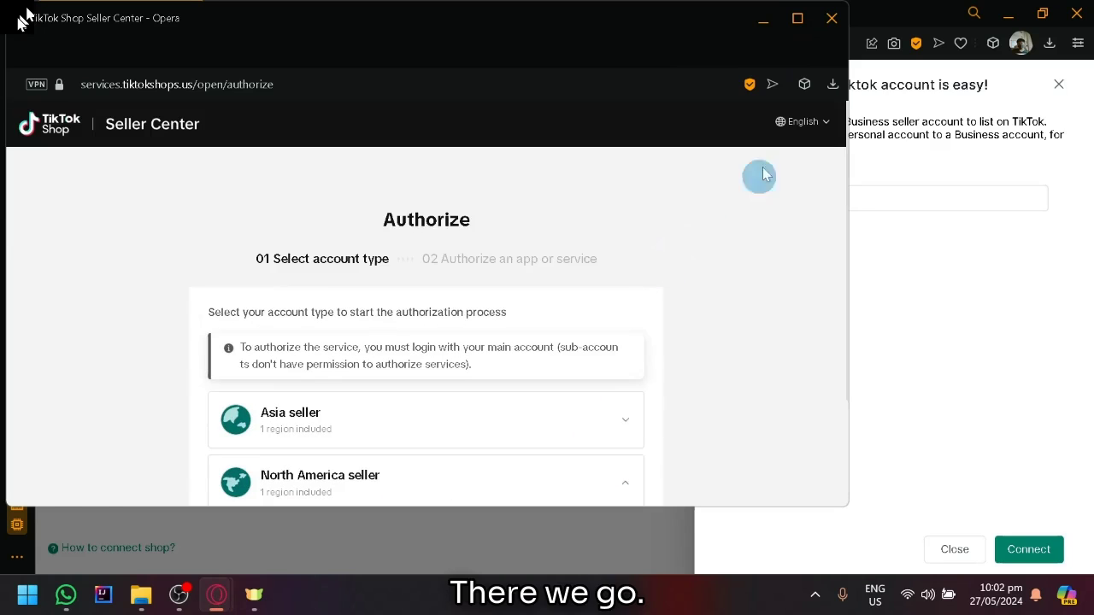
left_click(832, 17)
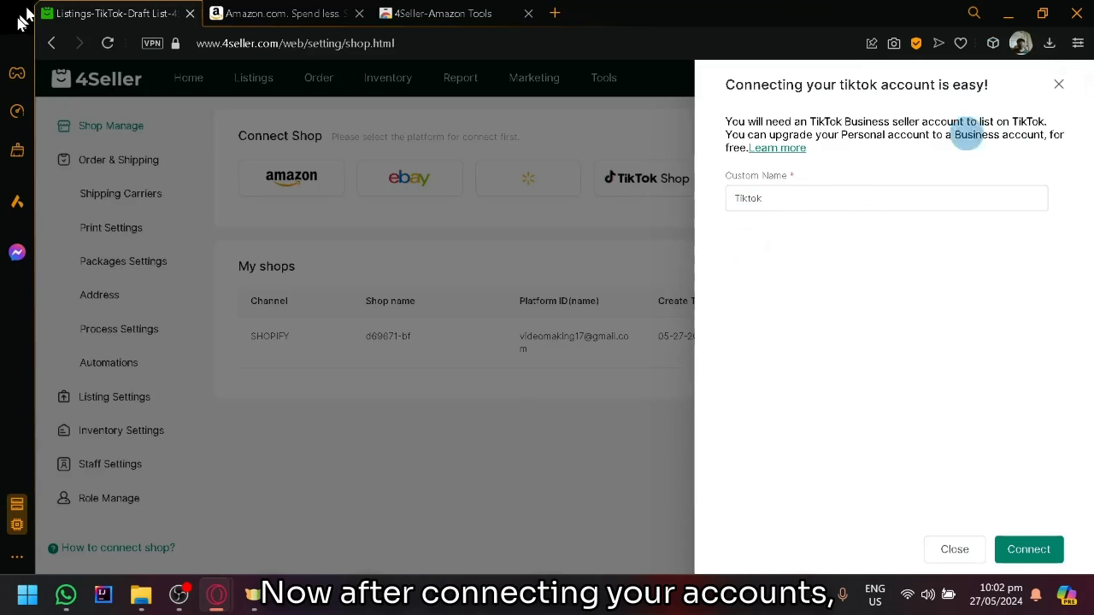
- Close the TikTok connect form and go to Listings > Amazon To Tiktok
left_click(1060, 89)
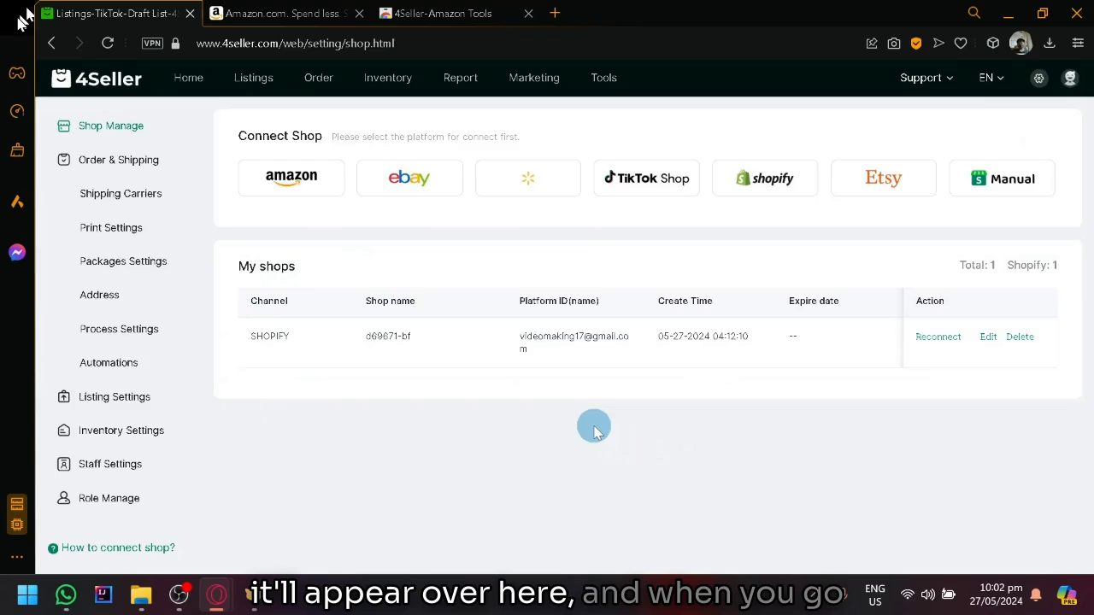
mouse_move(310, 103)
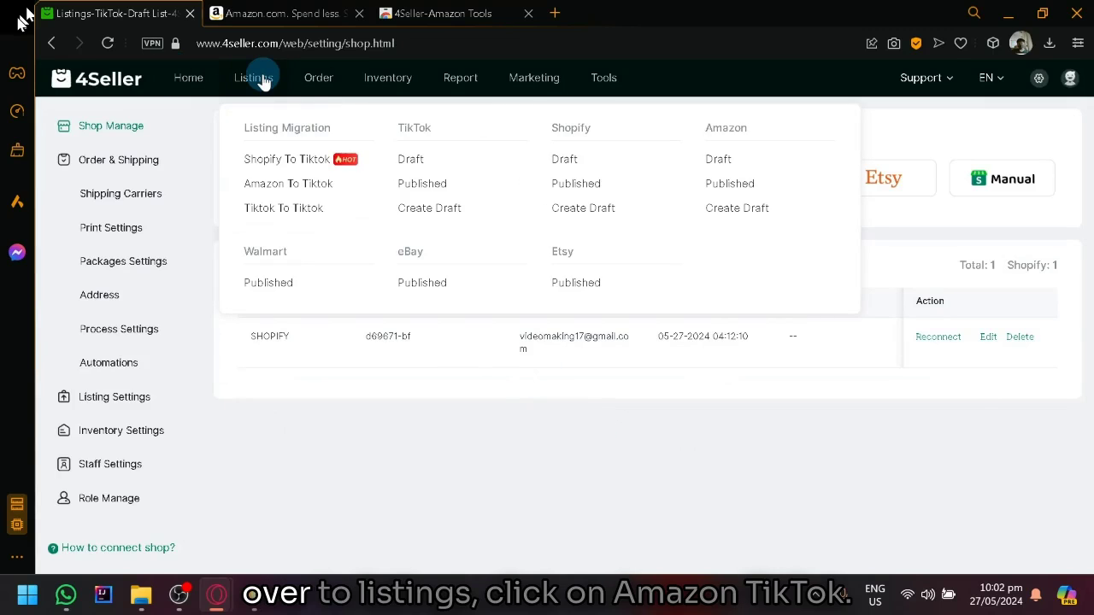
left_click(328, 186)
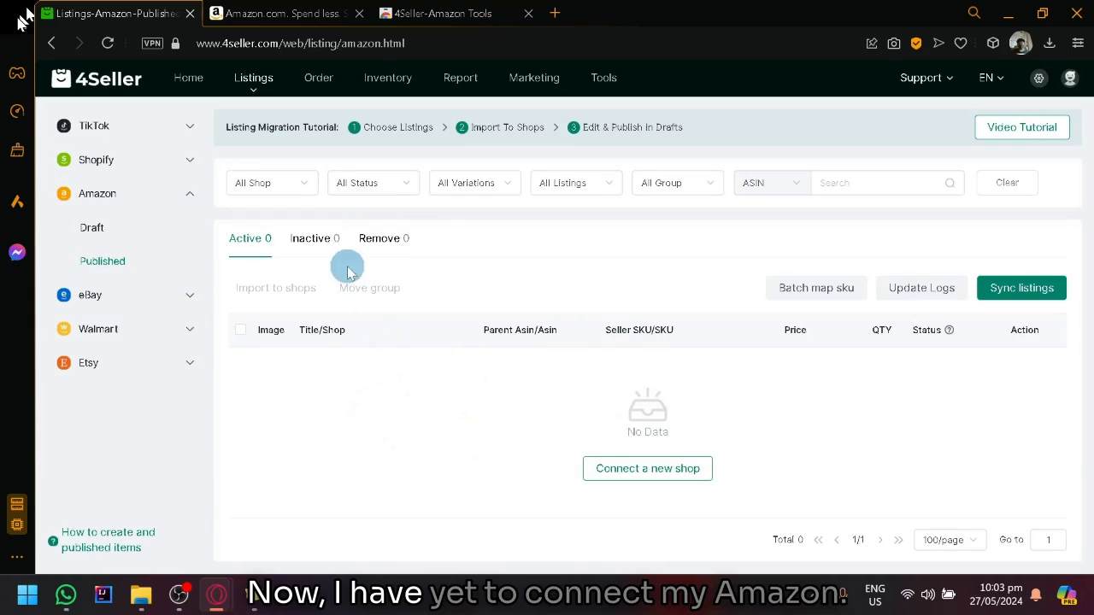
- Expand Shopify in the sidebar and open its Published listings with two active products
left_click(125, 170)
left_click(127, 202)
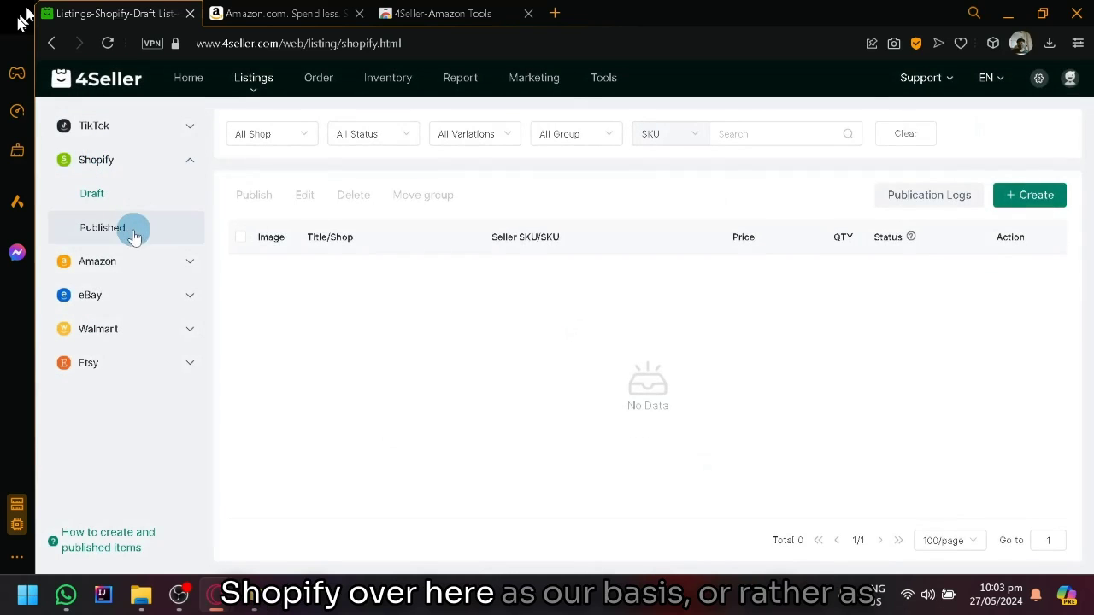
left_click(135, 236)
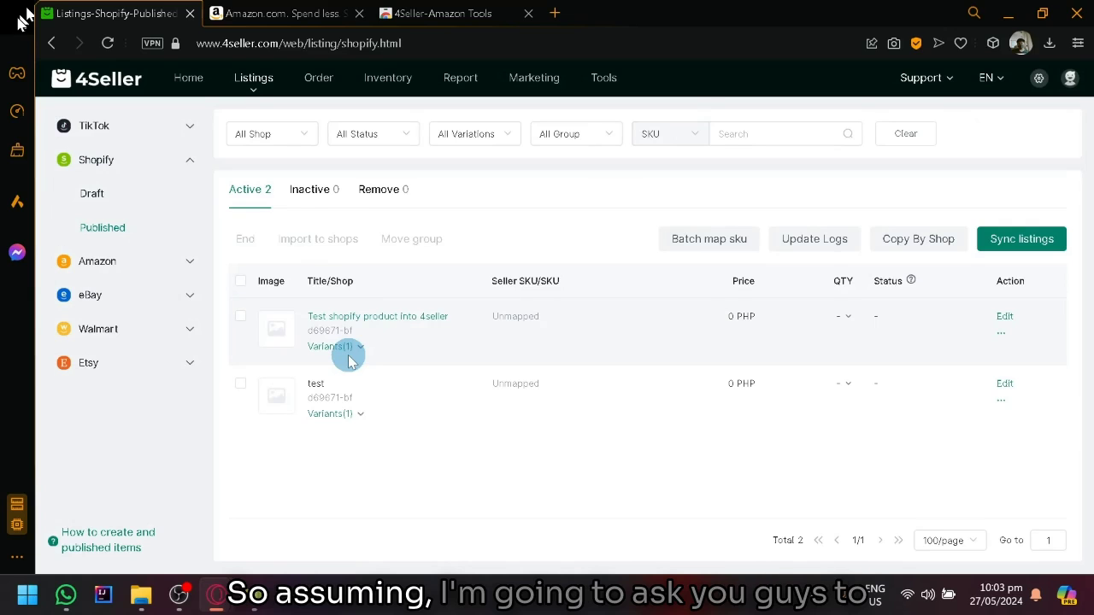
left_click_drag(362, 295, 640, 483)
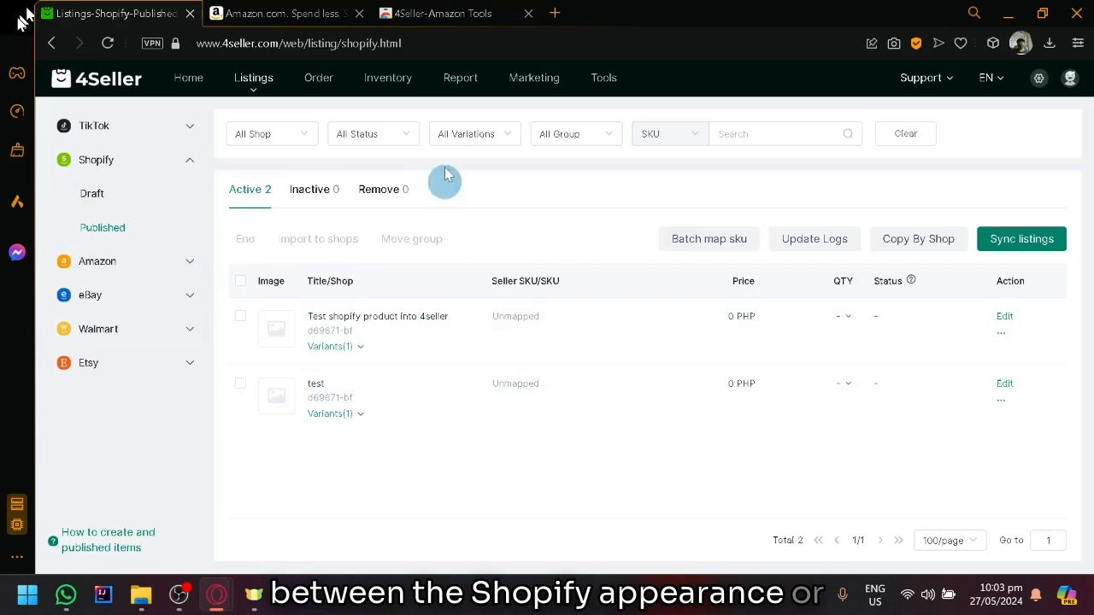
left_click(135, 264)
left_click(160, 170)
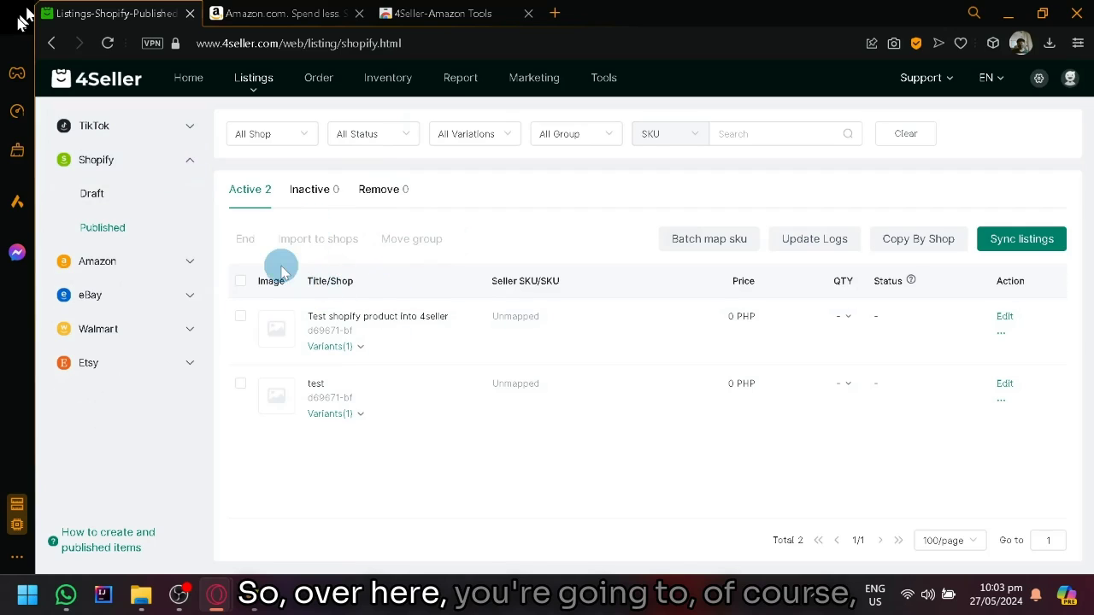
- Tick the 'Test shopify product into 4seller' row so Selected (1) appears
left_click(240, 316)
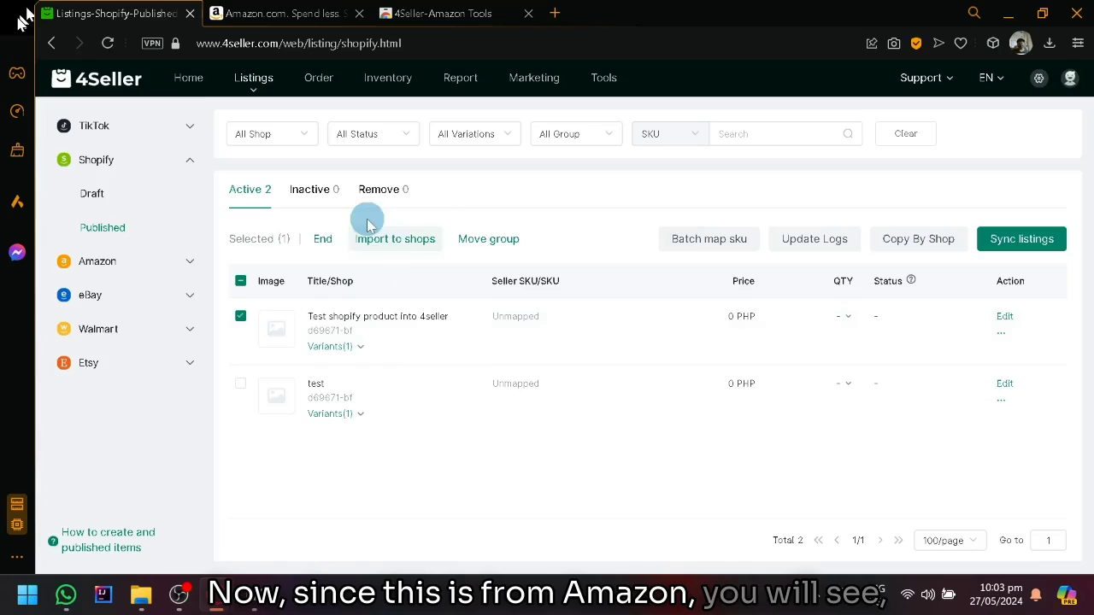
left_click(242, 316)
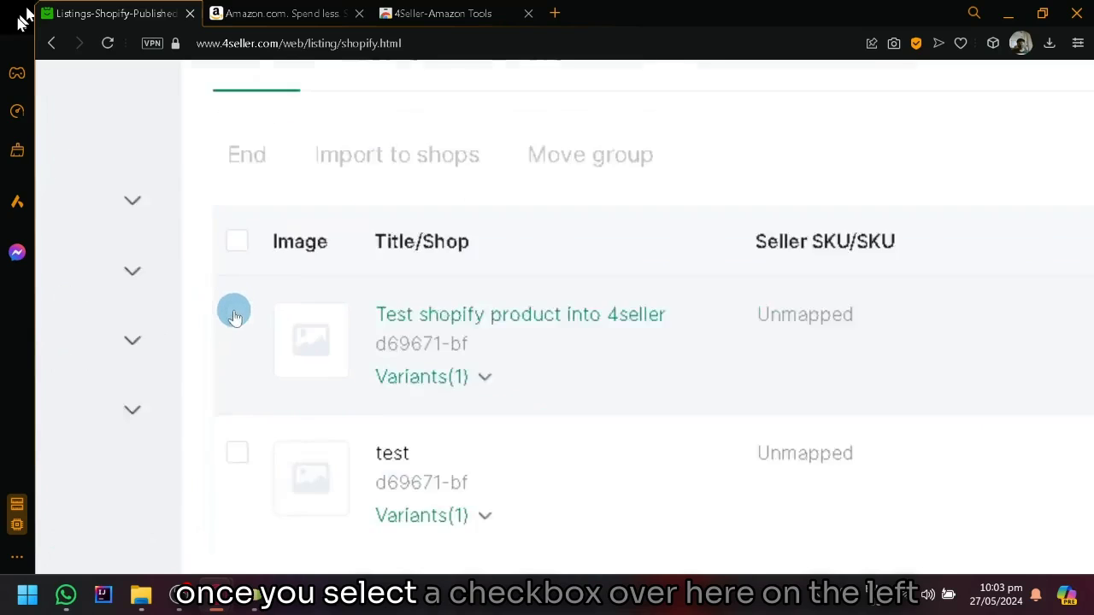
left_click(237, 317)
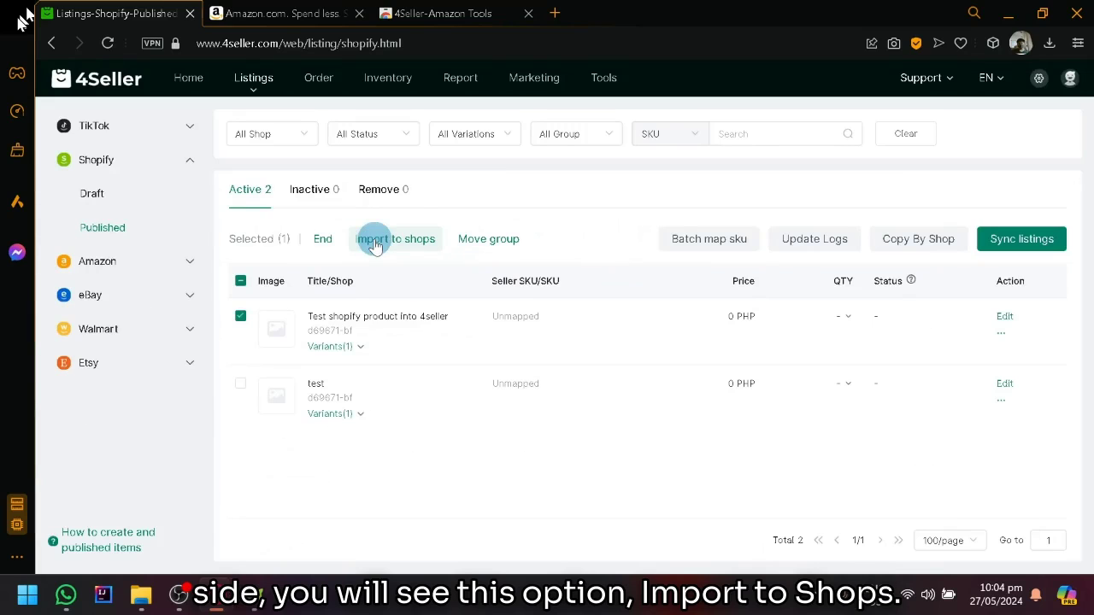
- Try Import to shops for the selected listing, press Connect, then go back to listings
left_click(374, 242)
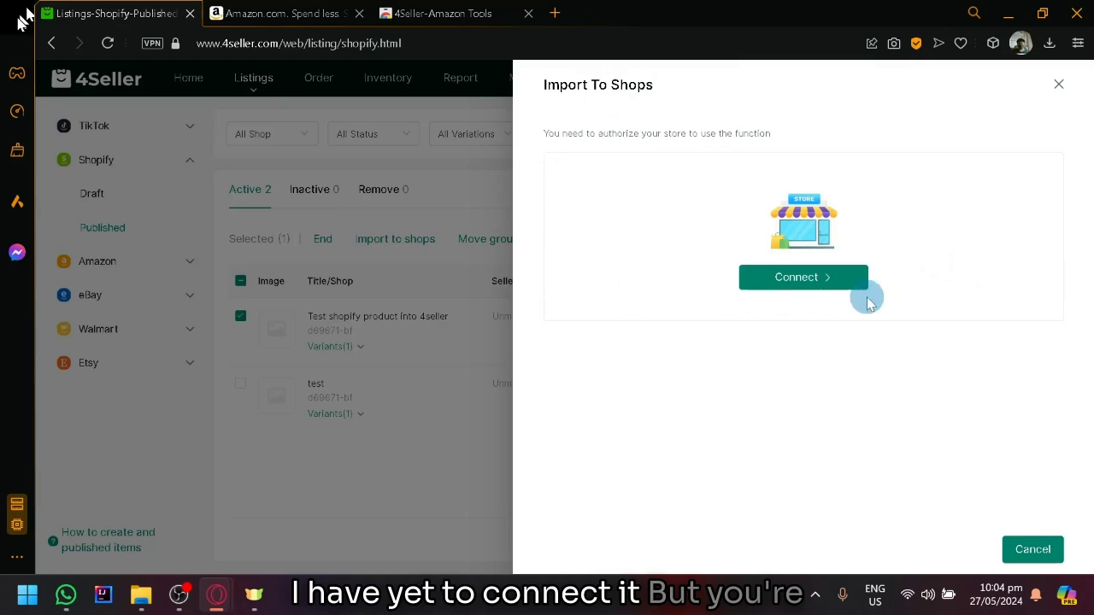
left_click(825, 283)
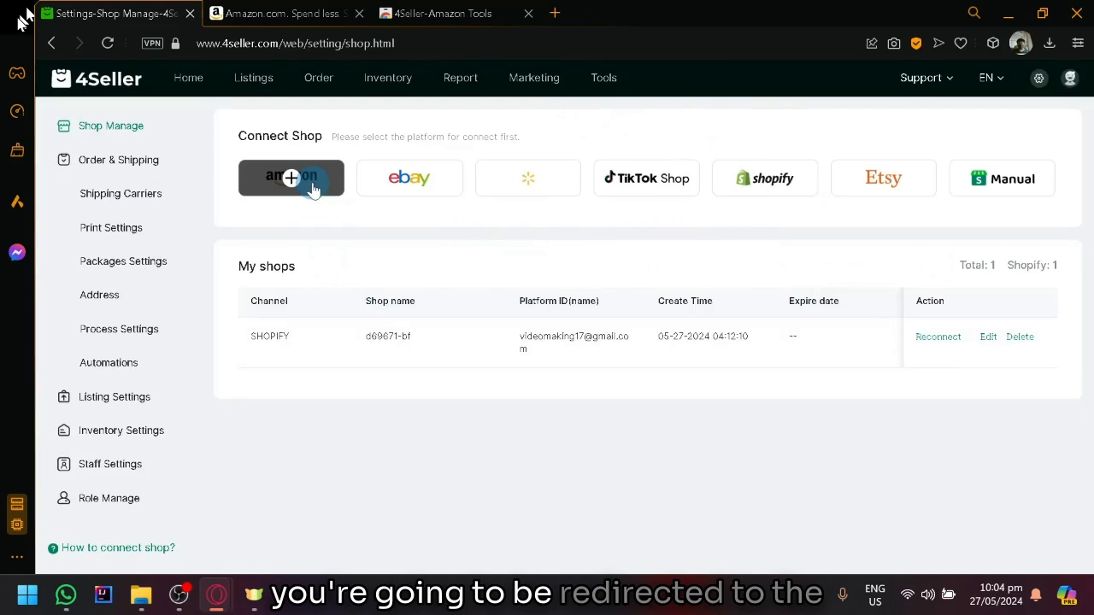
left_click(49, 46)
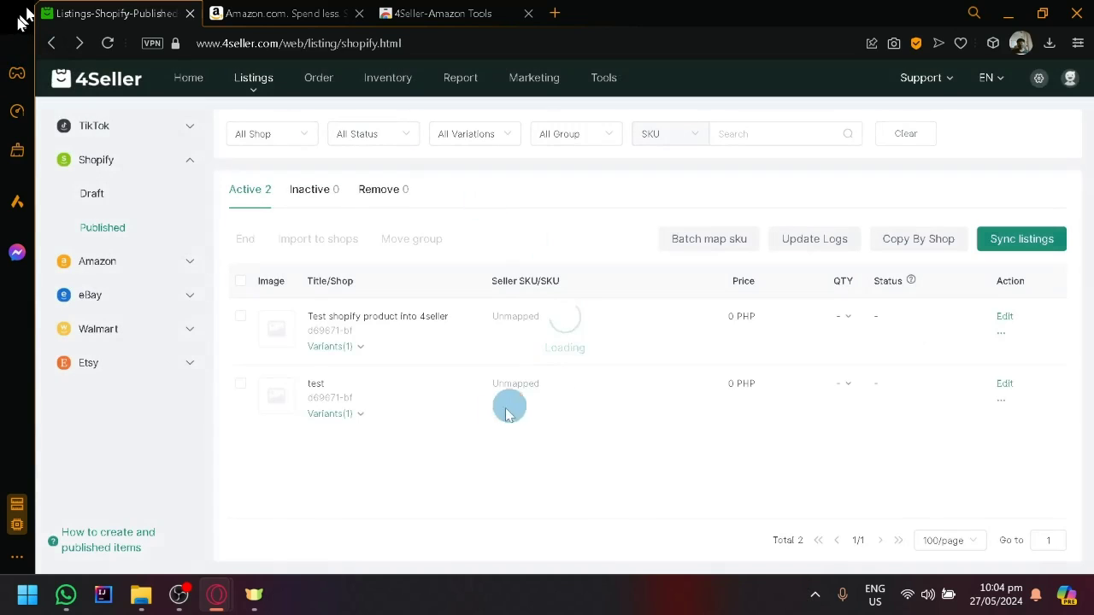
- Tick both 'test' and 'Test shopify product into 4seller', then open and close Import to shops
mouse_move(278, 331)
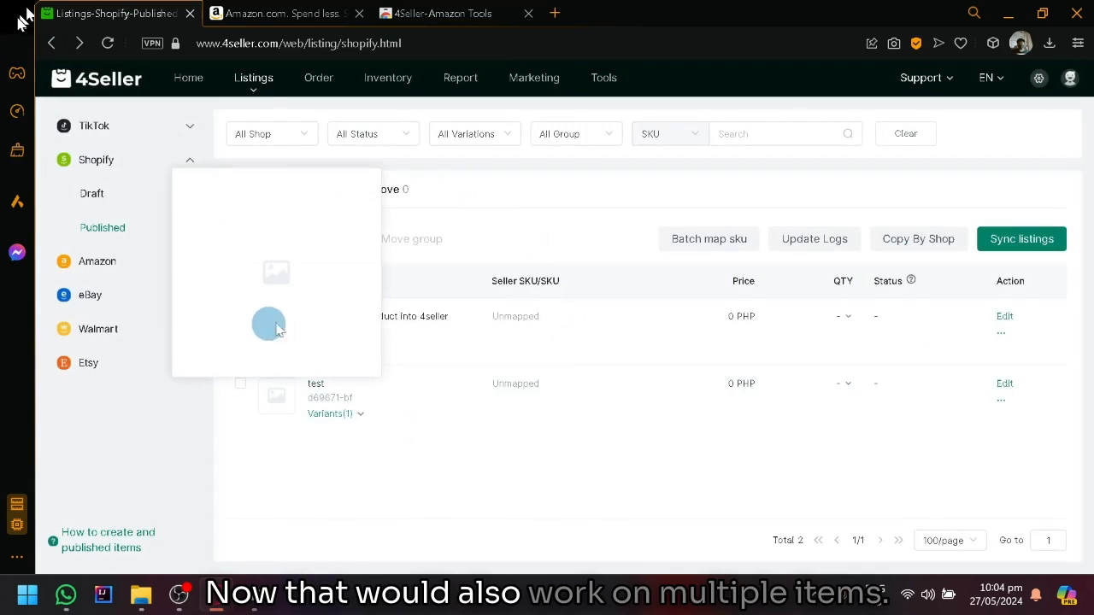
left_click(240, 382)
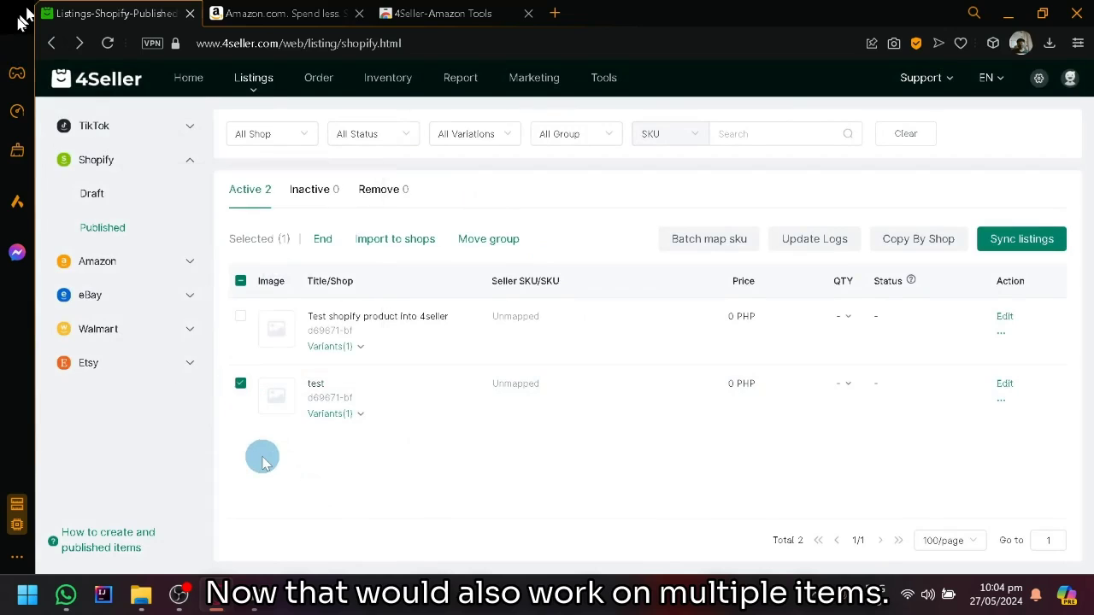
left_click(240, 323)
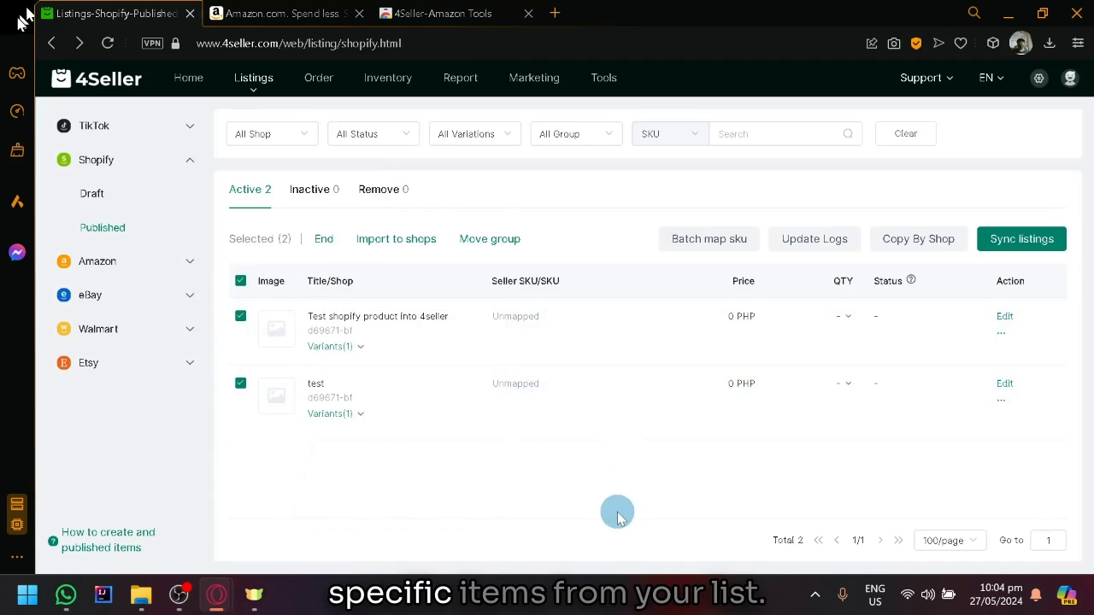
left_click(409, 242)
left_click(408, 177)
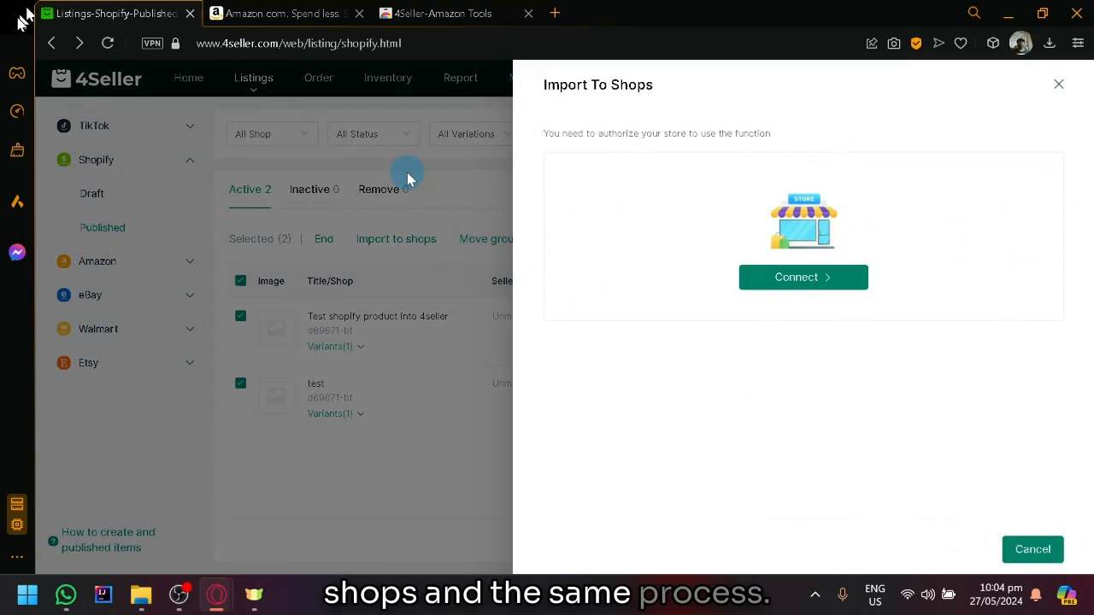
left_click(1058, 84)
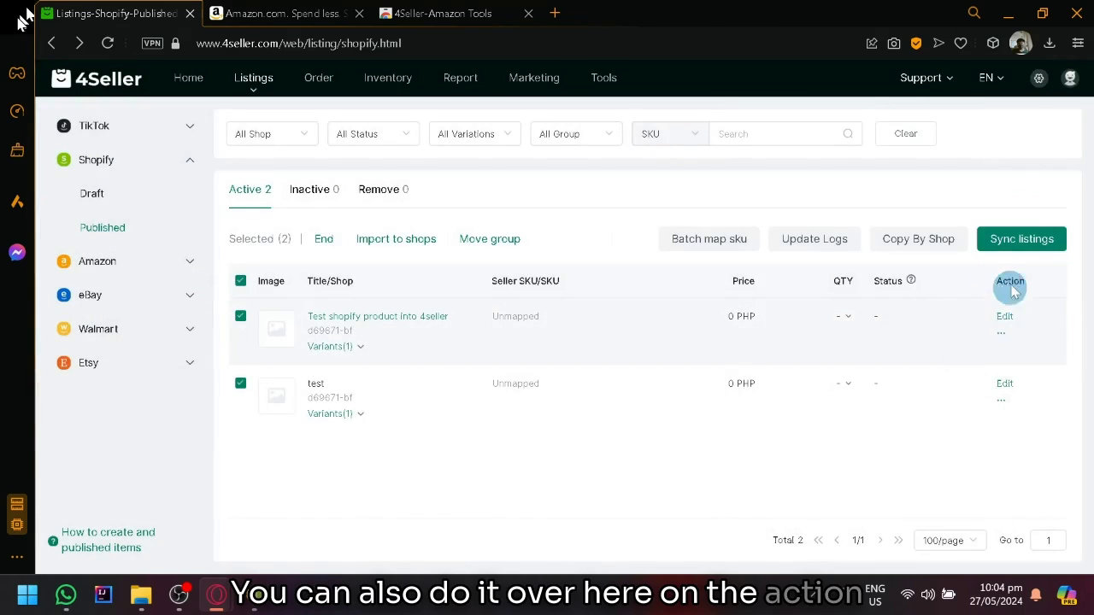
- Open Import to shops from a single row's ... menu, then close it
mouse_move(1002, 333)
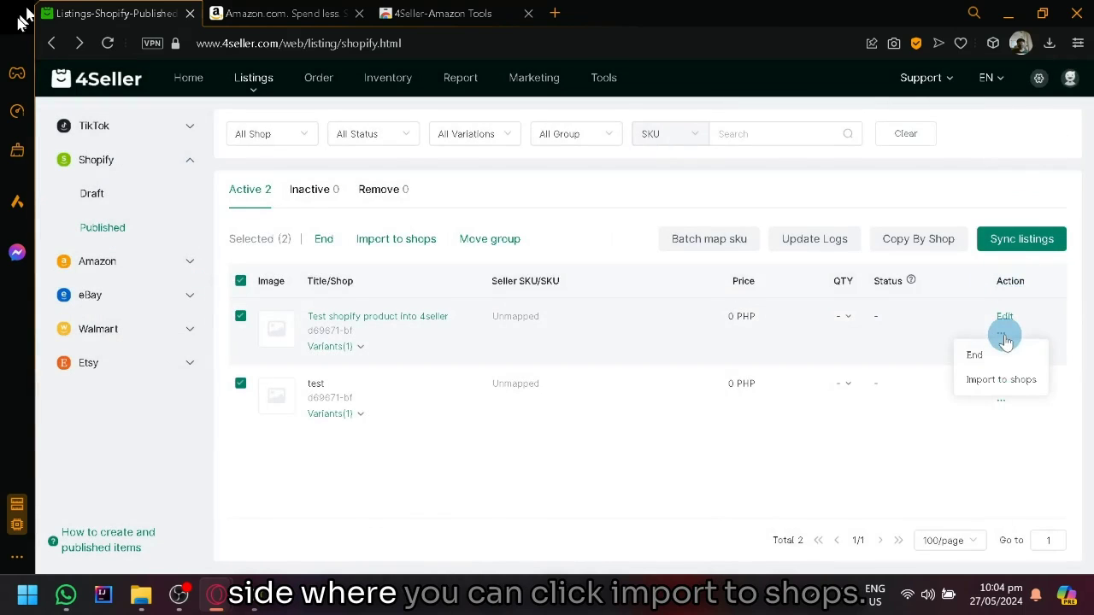
left_click(1004, 381)
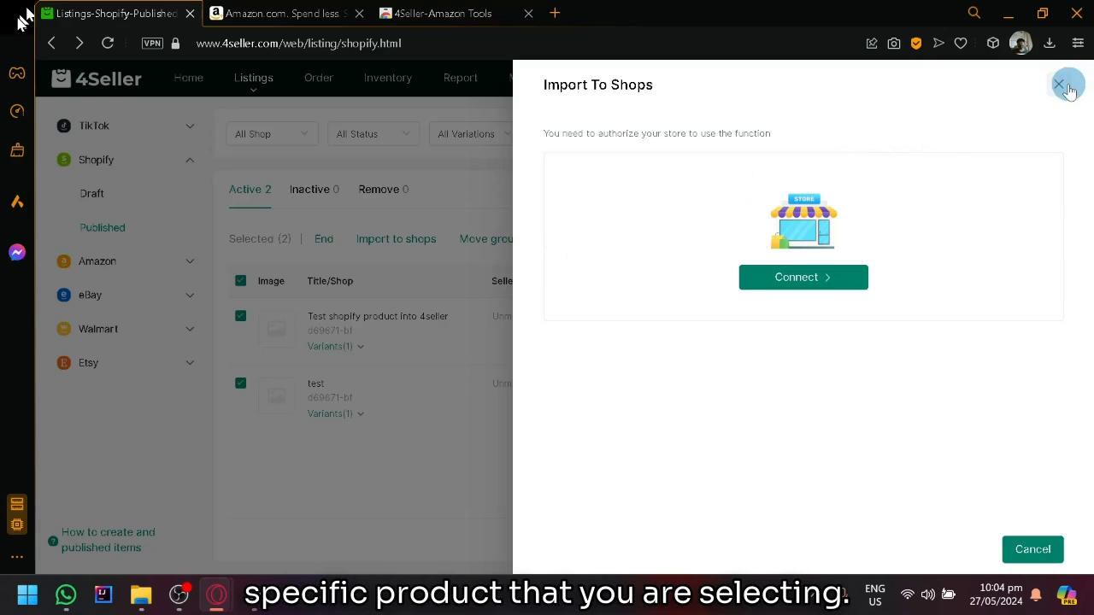
left_click(1062, 85)
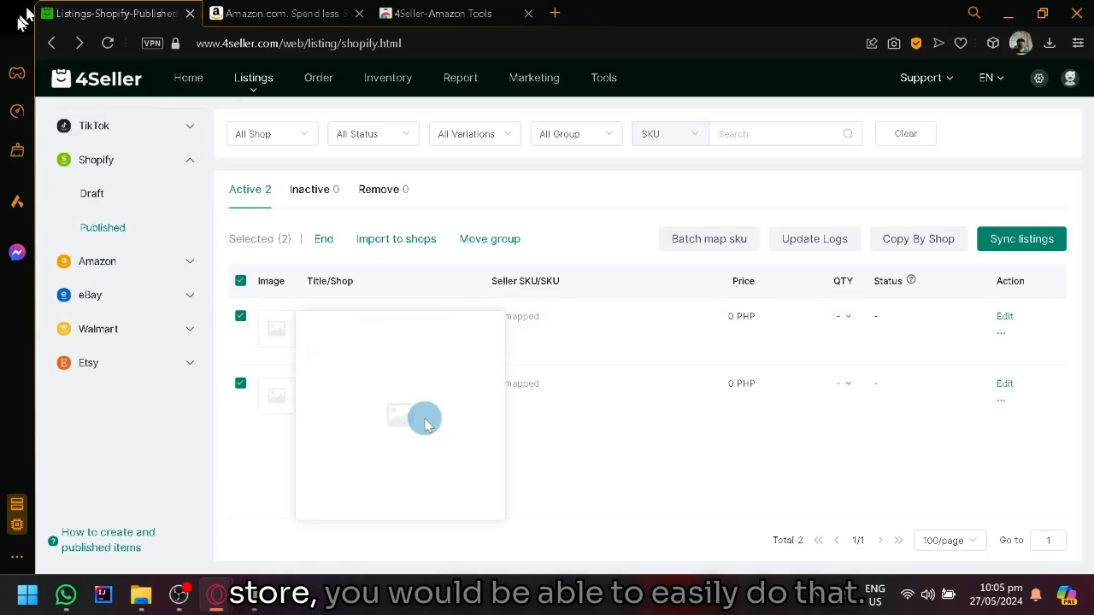
- Open the first listing's Edit Listing form, scroll through it, then close that tab
left_click(1005, 317)
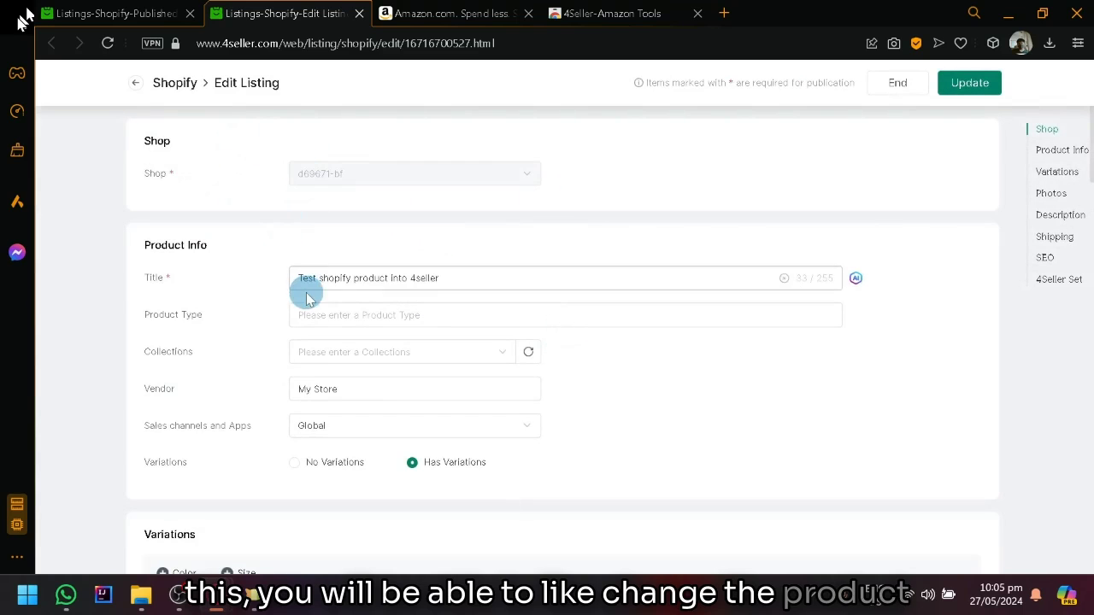
scroll(307, 295, "down", 7)
scroll(306, 297, "down", 4)
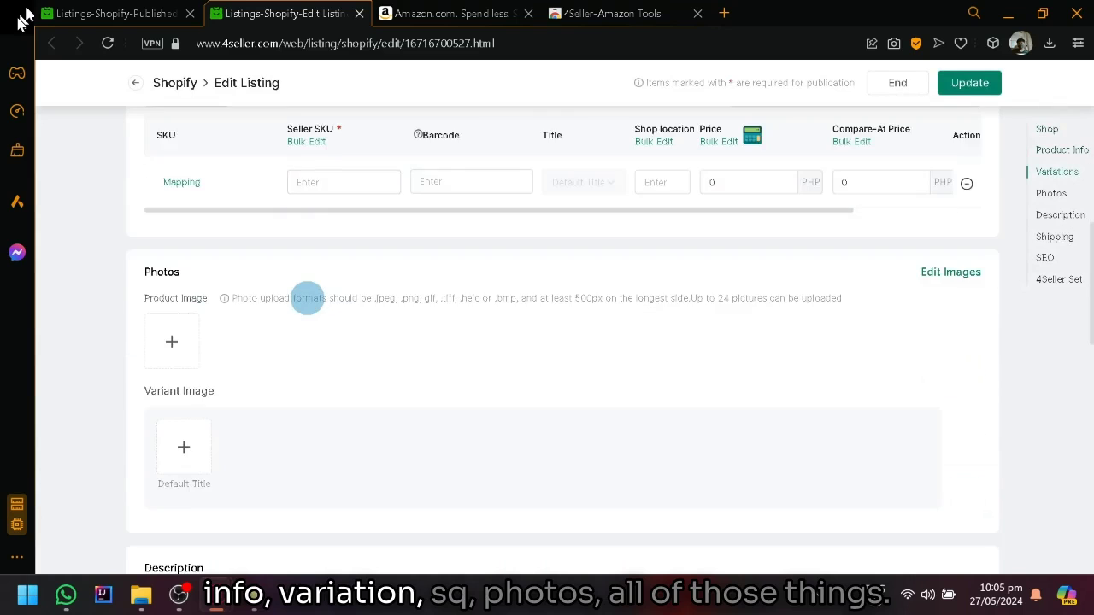
scroll(304, 291, "up", 3)
scroll(192, 386, "down", 6)
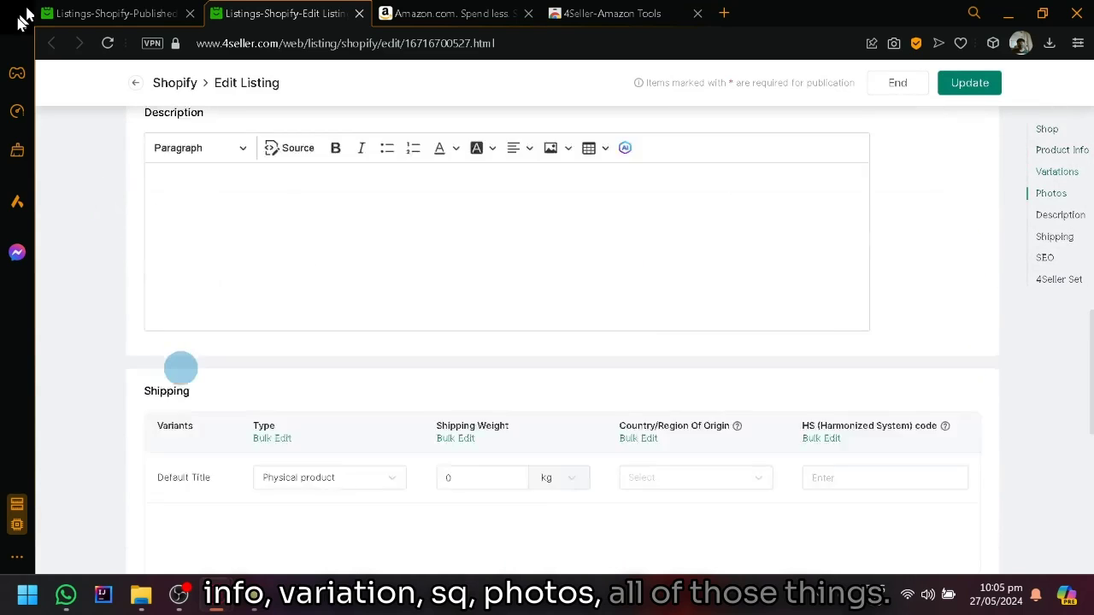
left_click(360, 15)
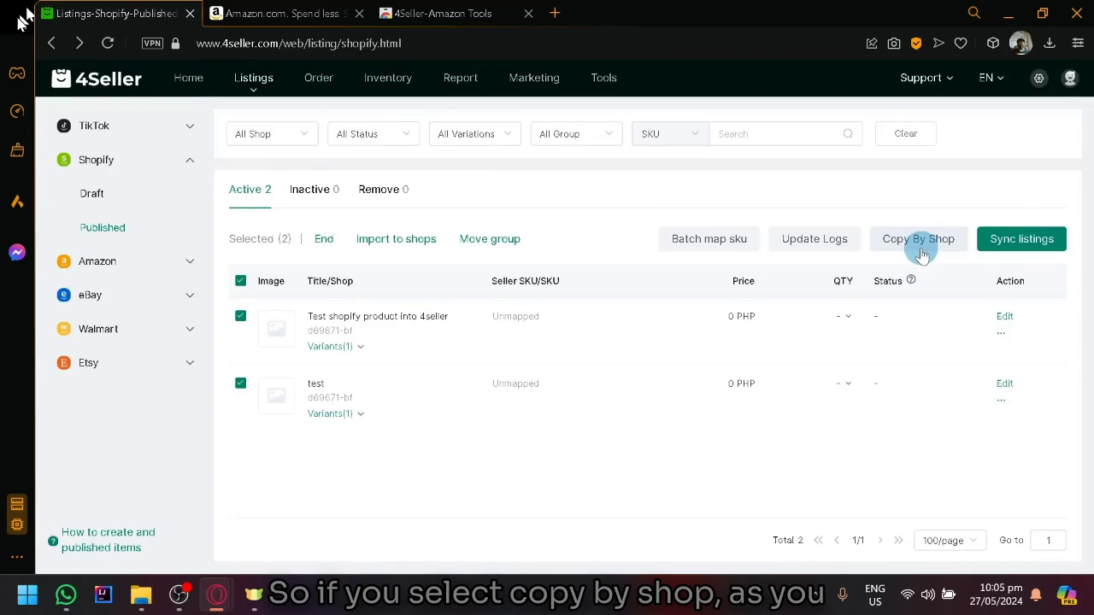
left_click(918, 243)
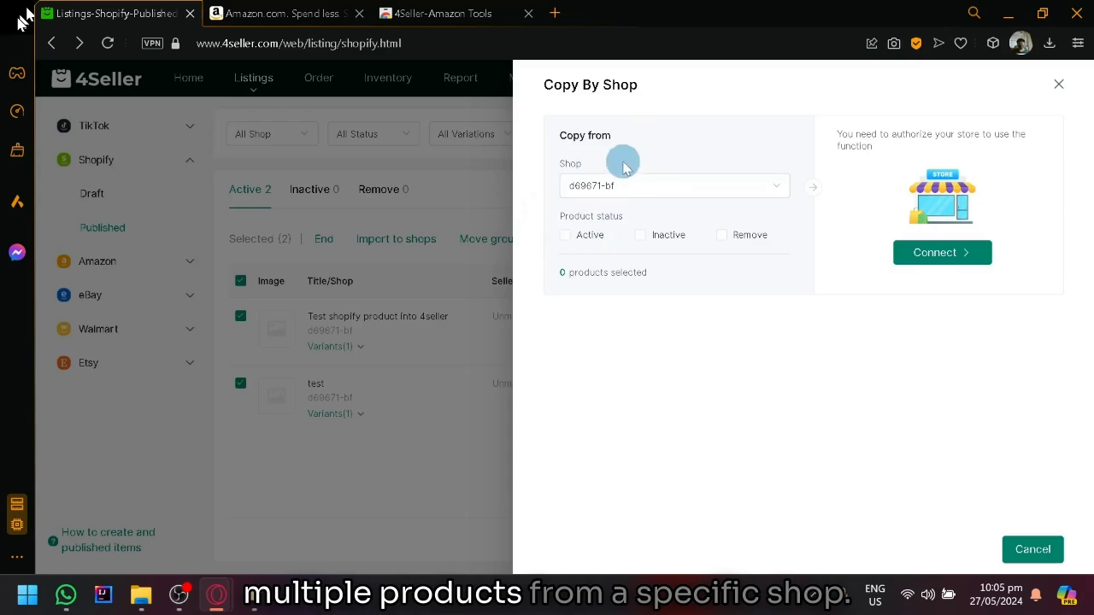
left_click(639, 190)
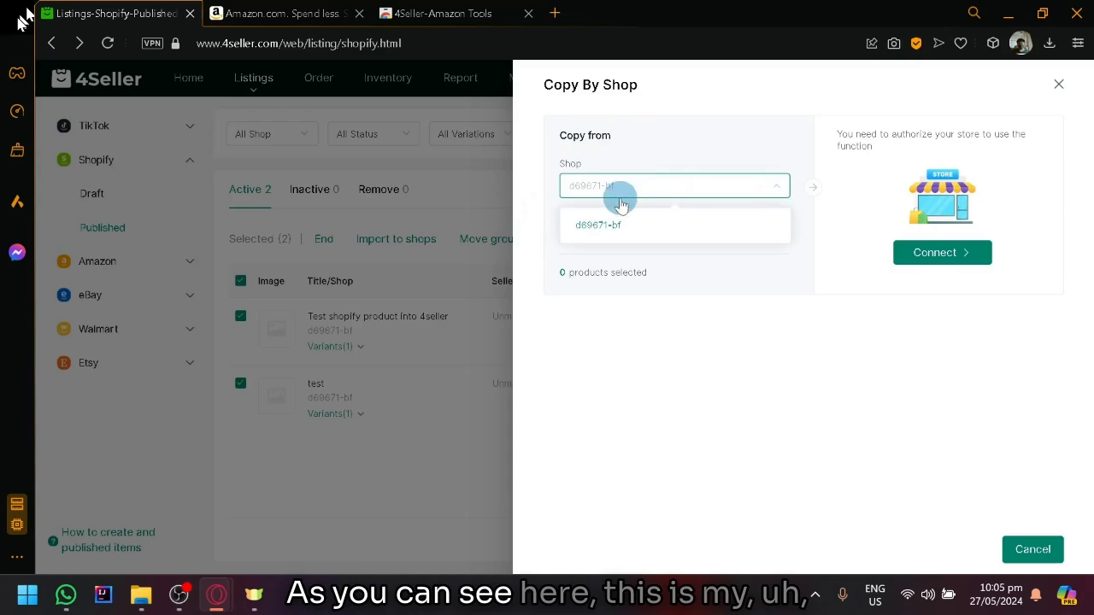
left_click(615, 224)
double_click(615, 186)
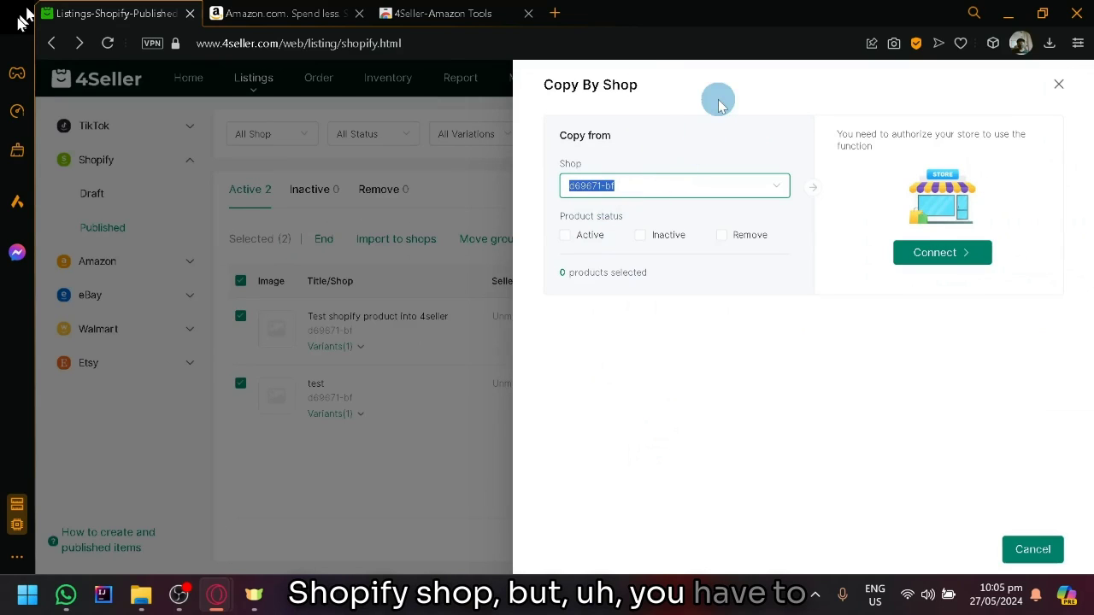
left_click(718, 101)
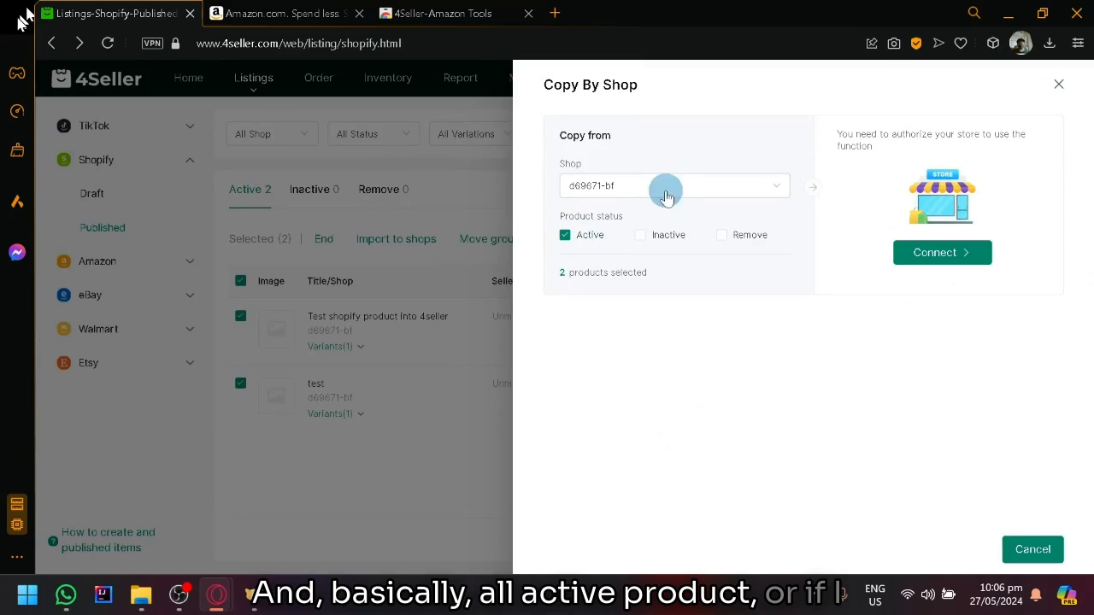
left_click(643, 235)
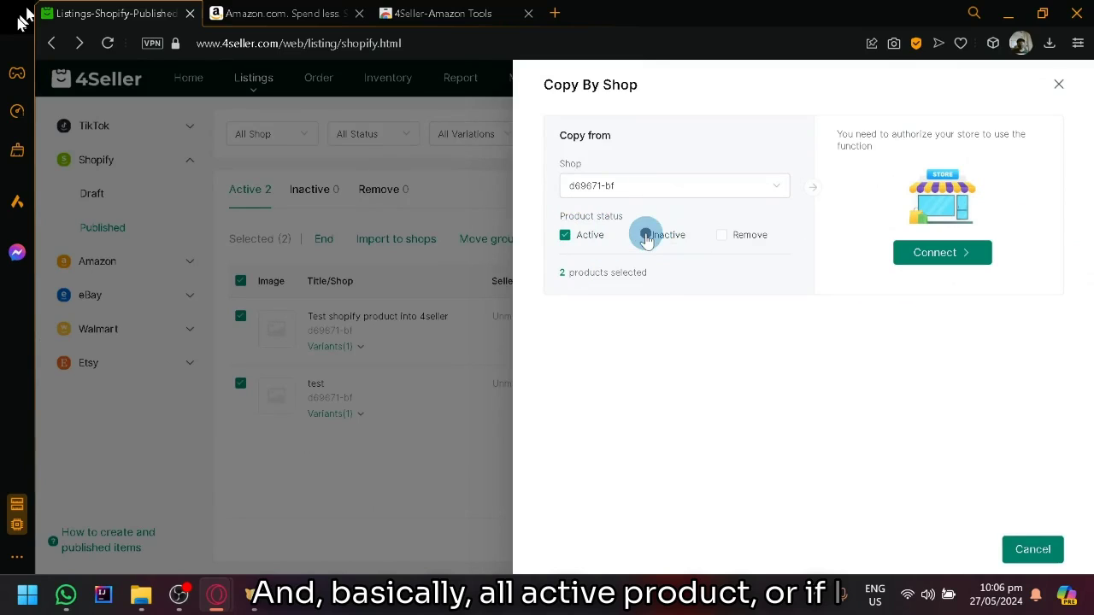
left_click(725, 238)
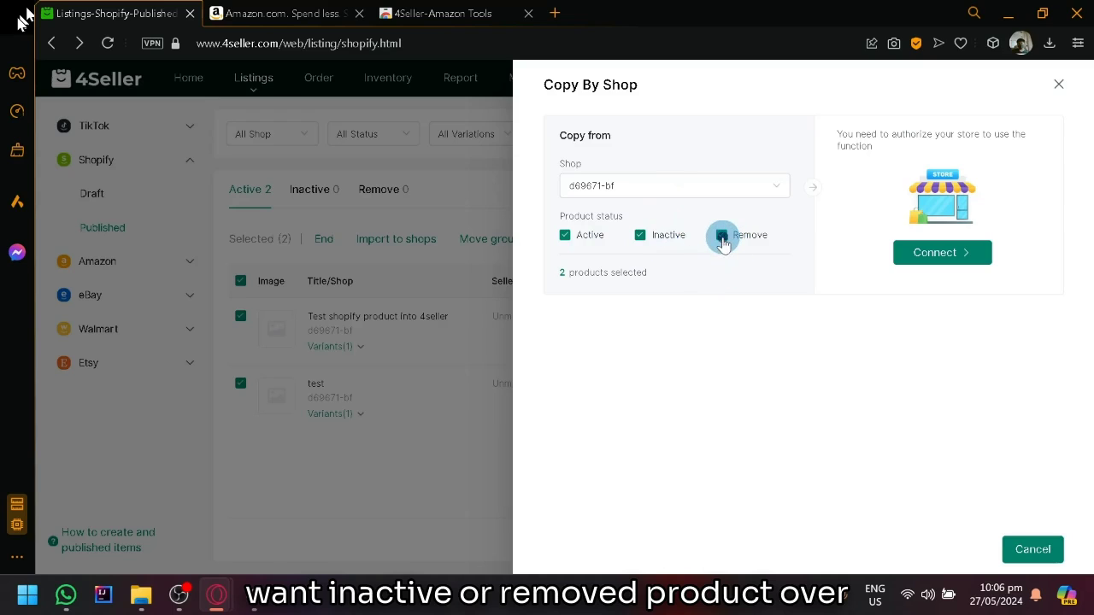
left_click(642, 235)
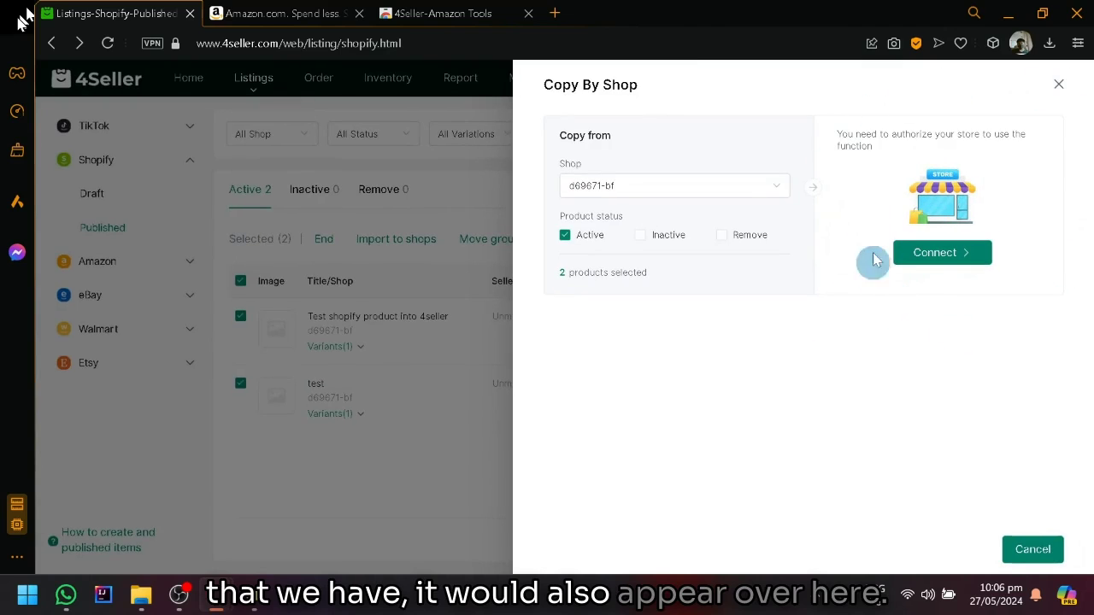
left_click(1056, 87)
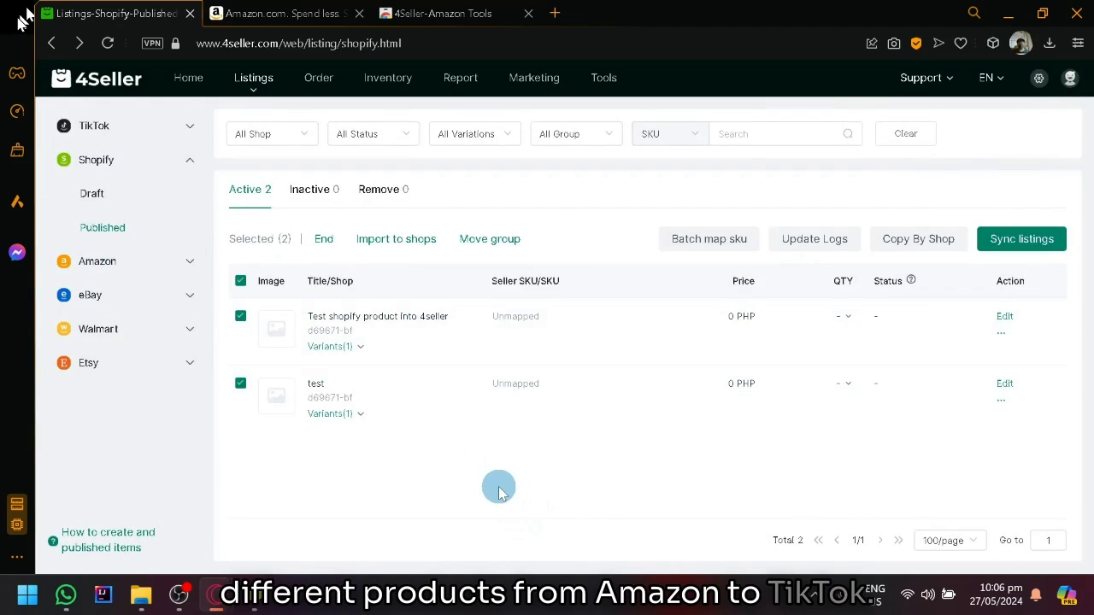
- Review published TikTok and Amazon listings, then show the empty Amazon draft list (0 drafts)
left_click(136, 130)
left_click(145, 202)
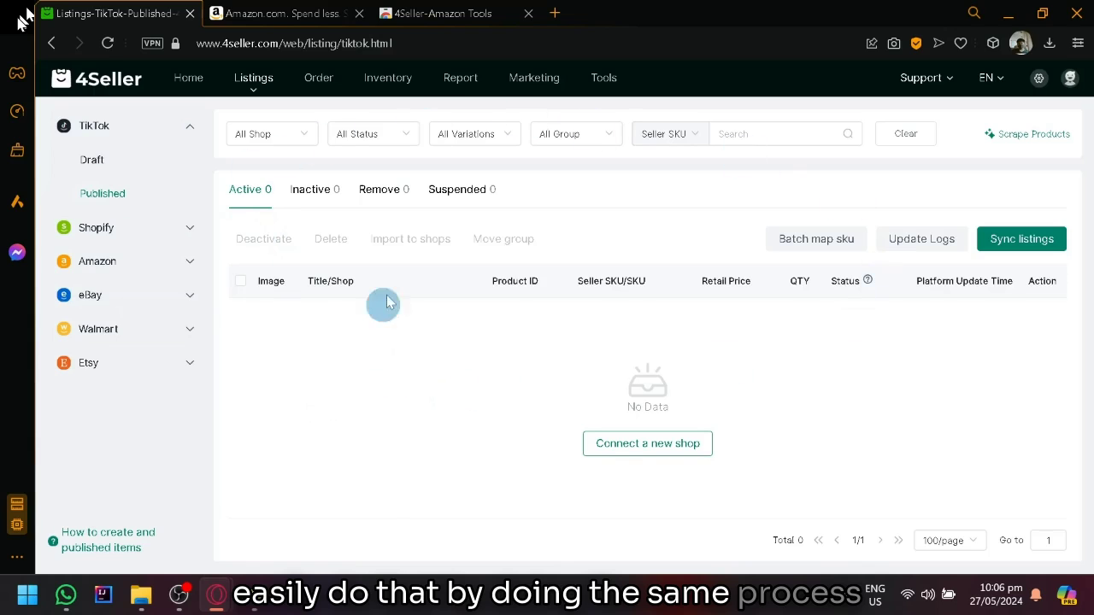
left_click(184, 258)
left_click(104, 256)
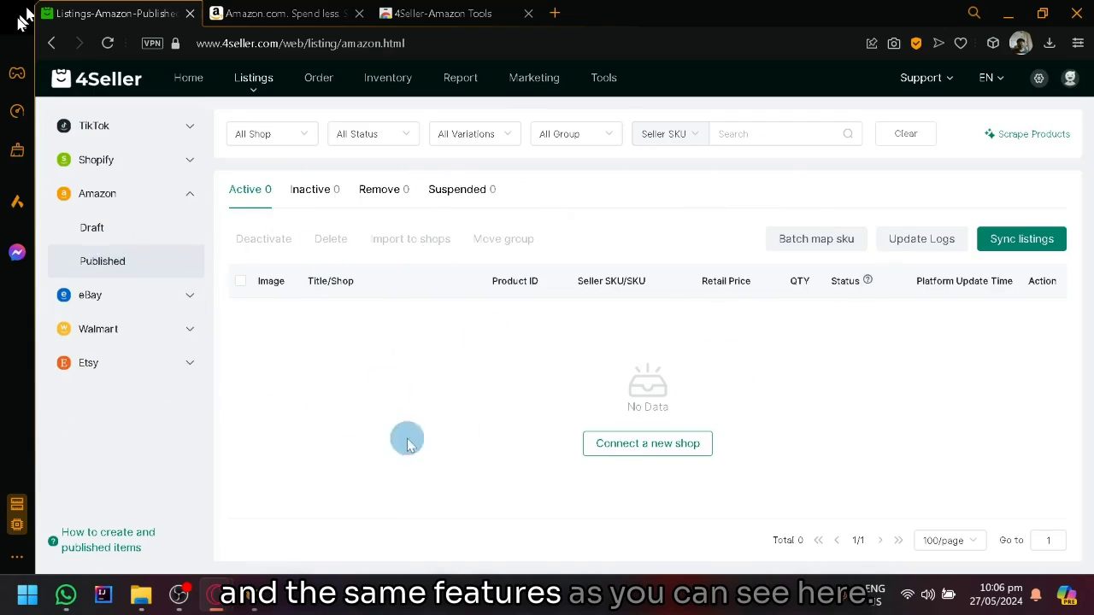
left_click(134, 228)
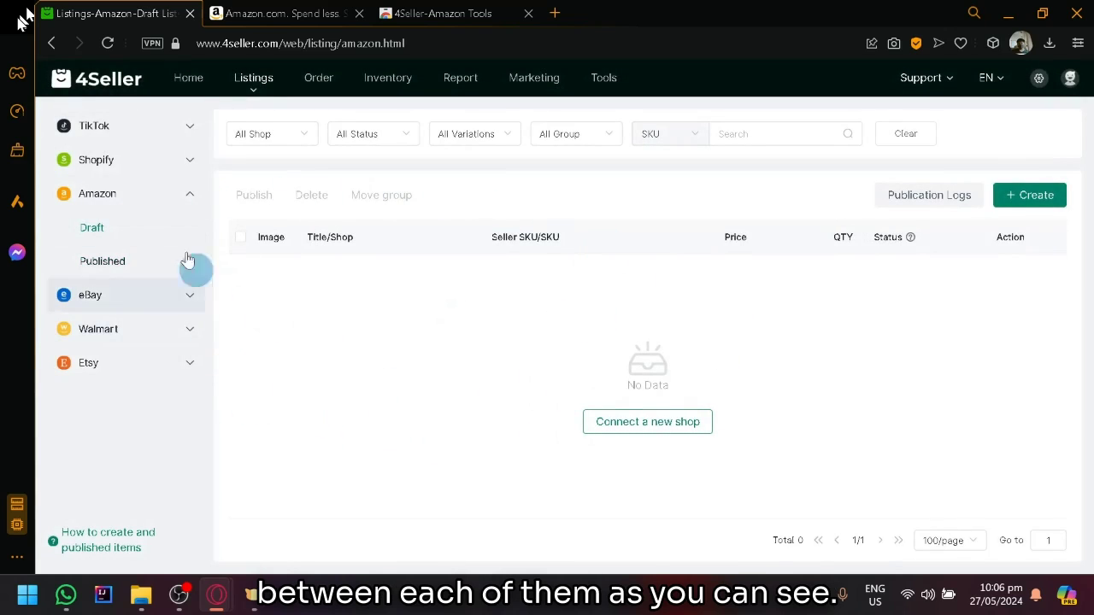
mouse_move(266, 101)
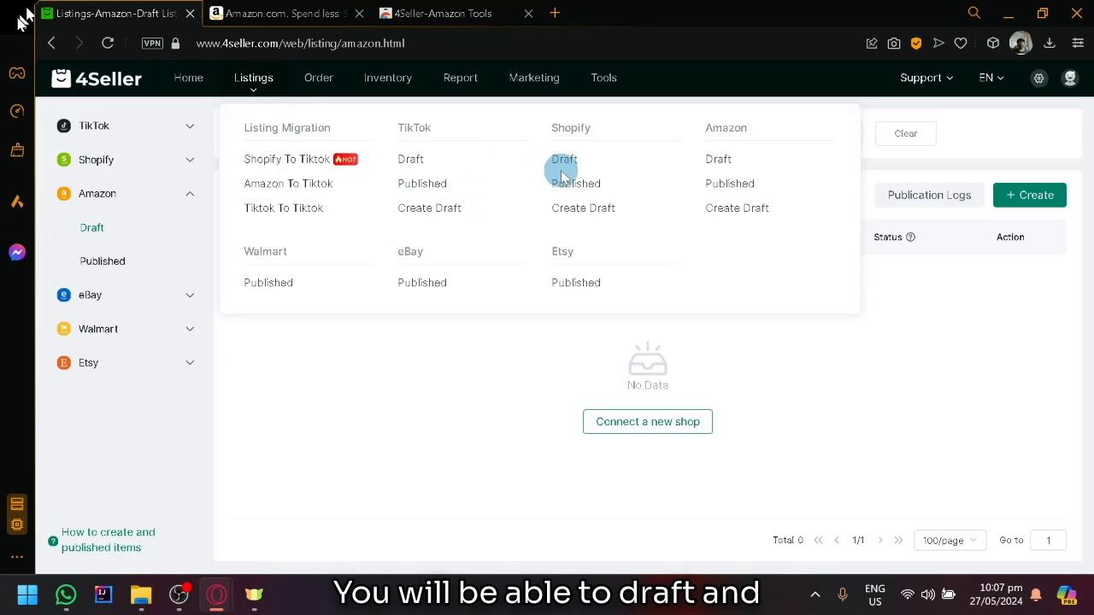
- Open a blank Amazon Create Draft form, then return to the Amazon draft listings tab
left_click(717, 162)
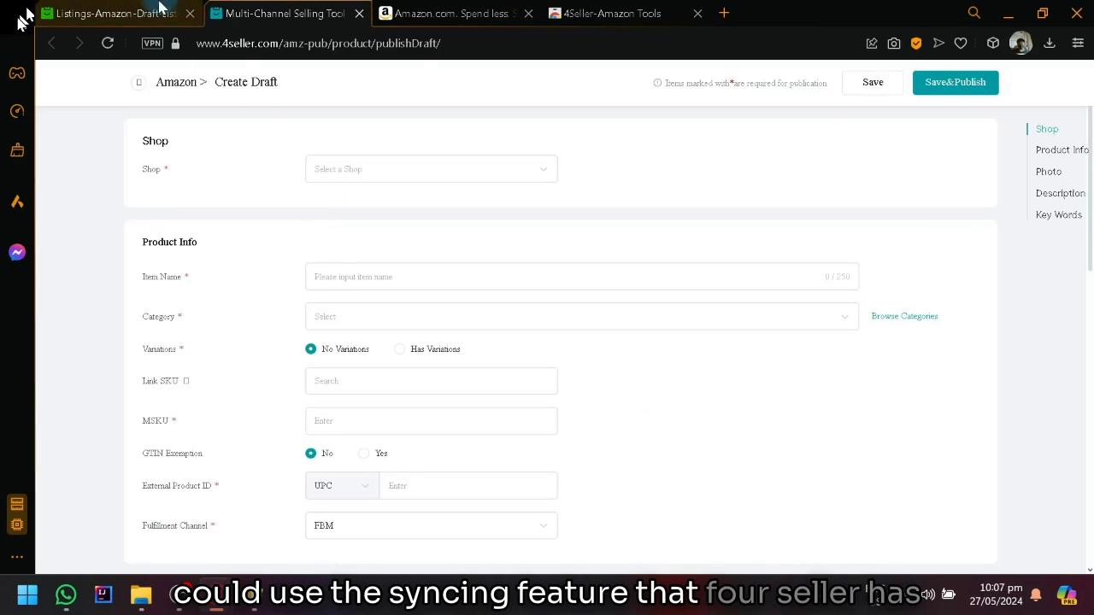
key("ctrl+shift+Tab")
left_click(243, 10)
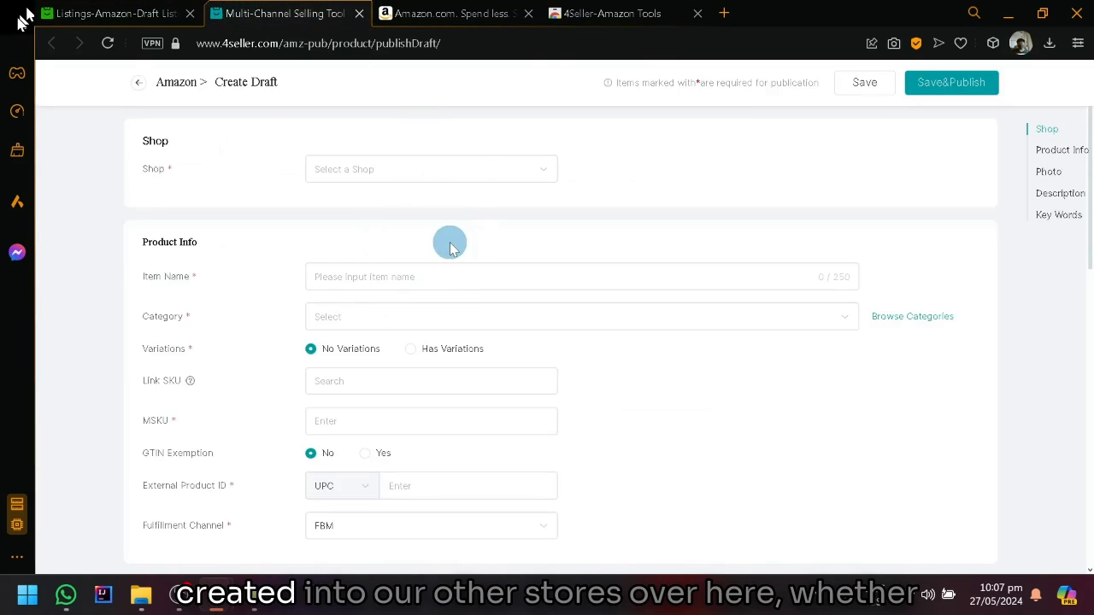
left_click(112, 12)
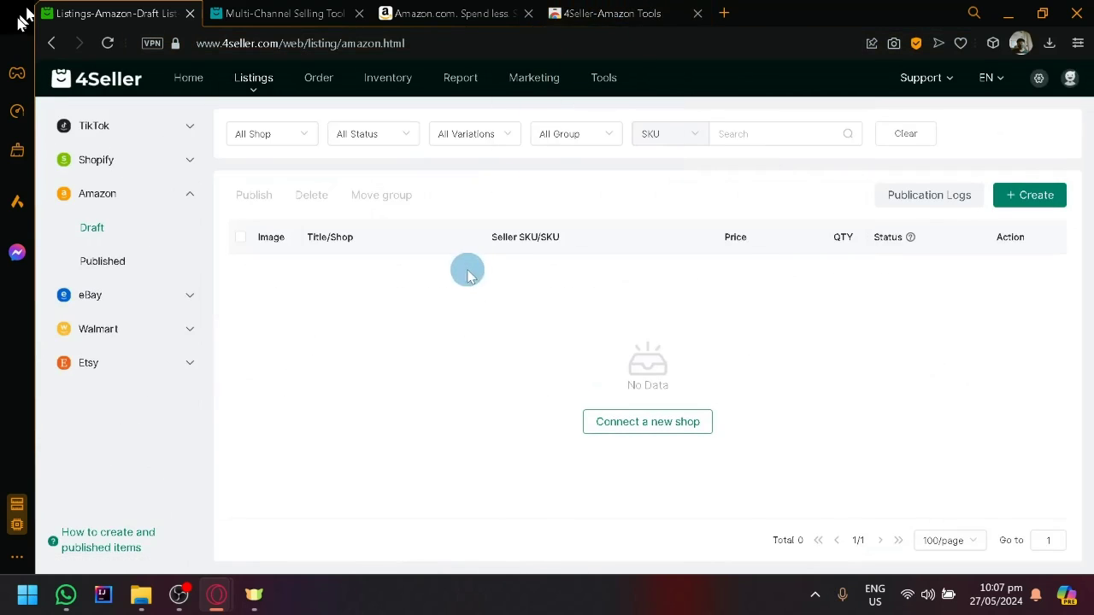
- Browse the 4Seller-Amazon Tools Chrome Web Store page with its 5.0 rating and 212 users
mouse_move(568, 64)
left_click(598, 11)
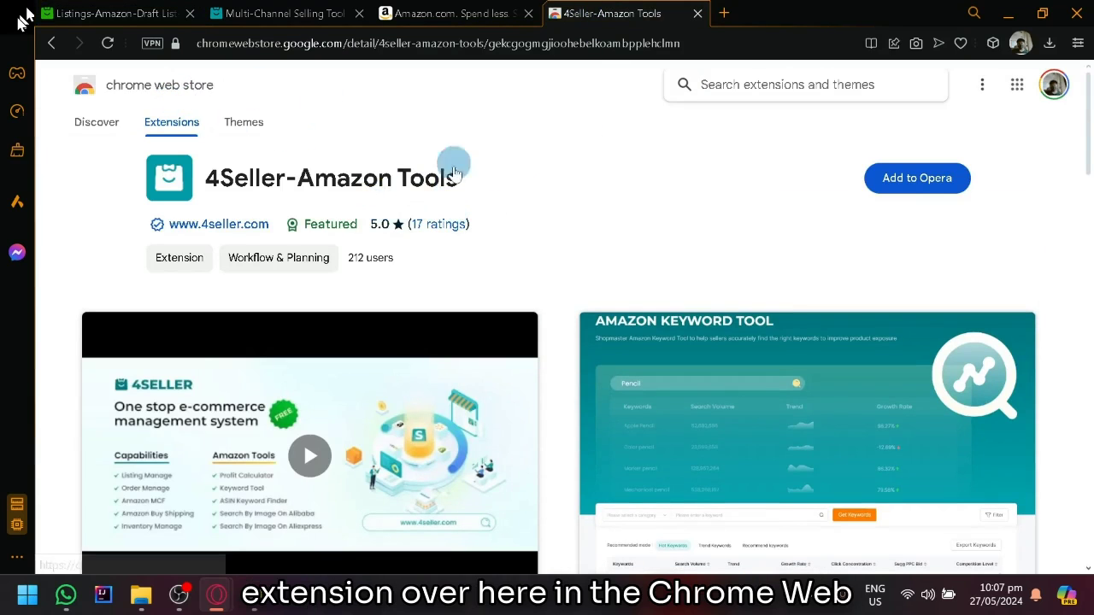
scroll(629, 267, "down", 3)
scroll(626, 267, "up", 3)
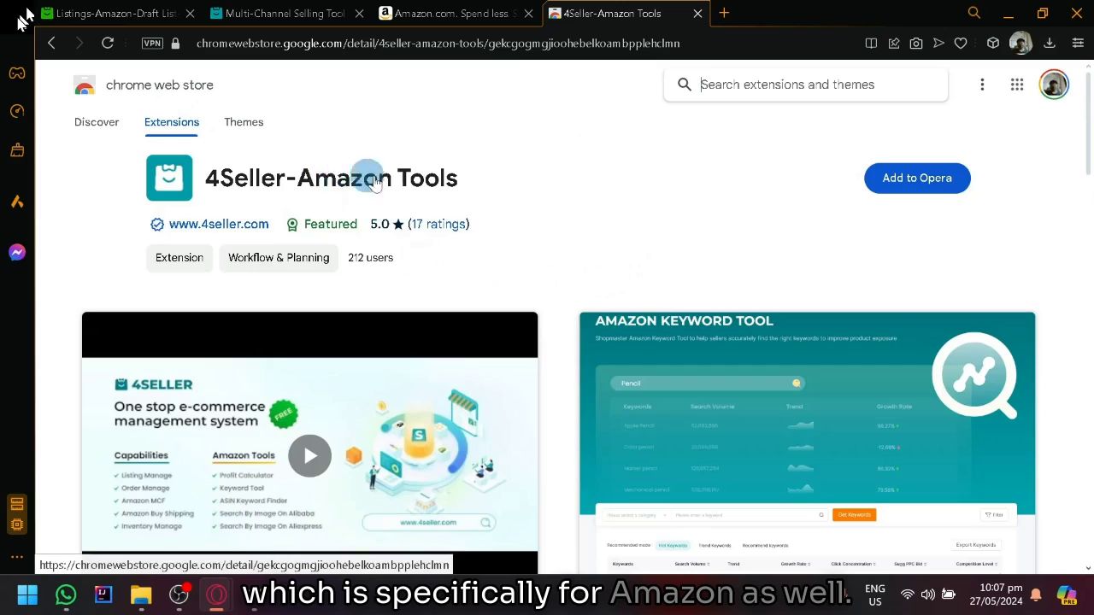
scroll(623, 227, "down", 3)
scroll(603, 276, "up", 3)
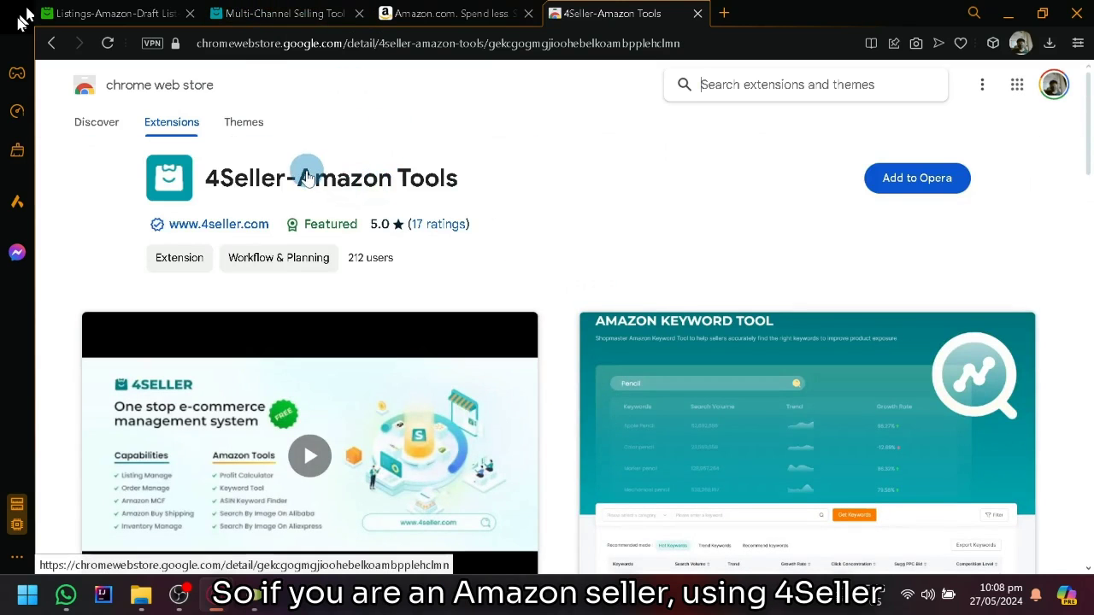
- Return via the Create Draft tab to the empty Listings-Amazon-Draft List tab
left_click(260, 10)
left_click(133, 8)
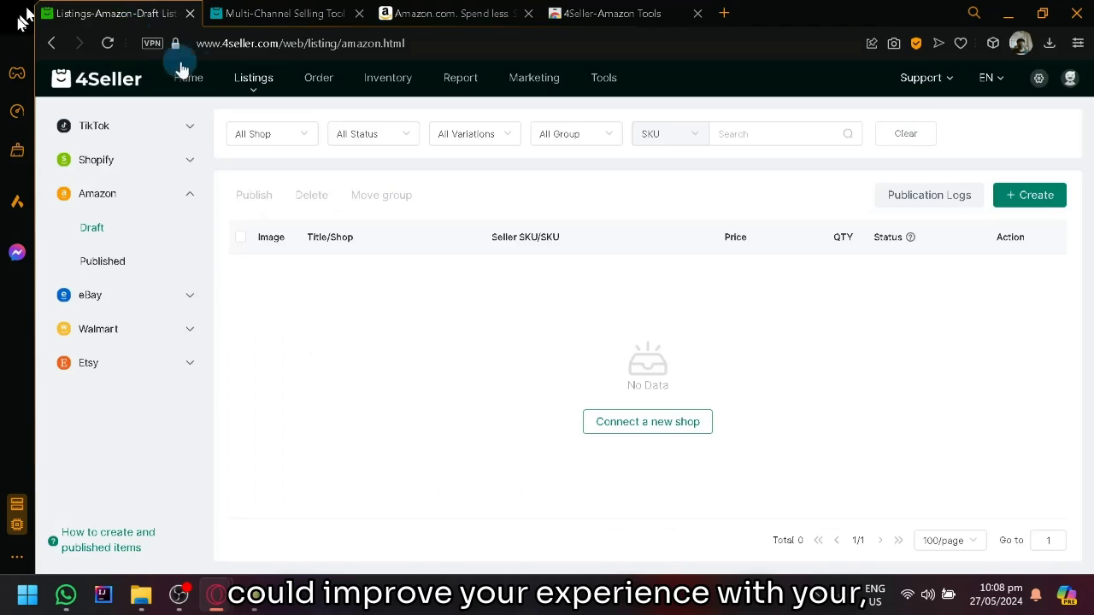